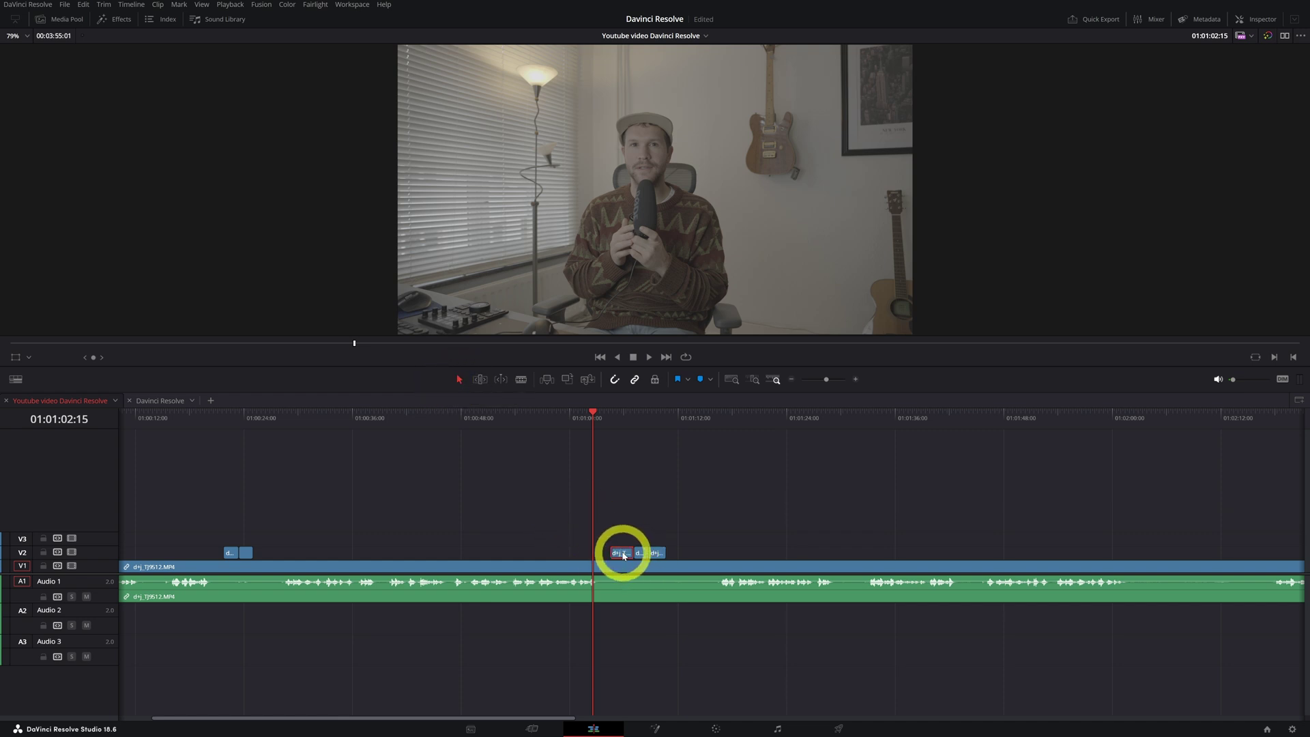
# Nudge the first small B-roll clip slightly left among the other clips on V2
pyautogui.moveTo(626, 552)
pyautogui.mouseDown()
pyautogui.moveTo(630, 537)
pyautogui.moveTo(678, 529)
pyautogui.moveTo(679, 553)
pyautogui.moveTo(675, 537)
pyautogui.moveTo(614, 538)
pyautogui.moveTo(616, 553)
pyautogui.mouseUp()
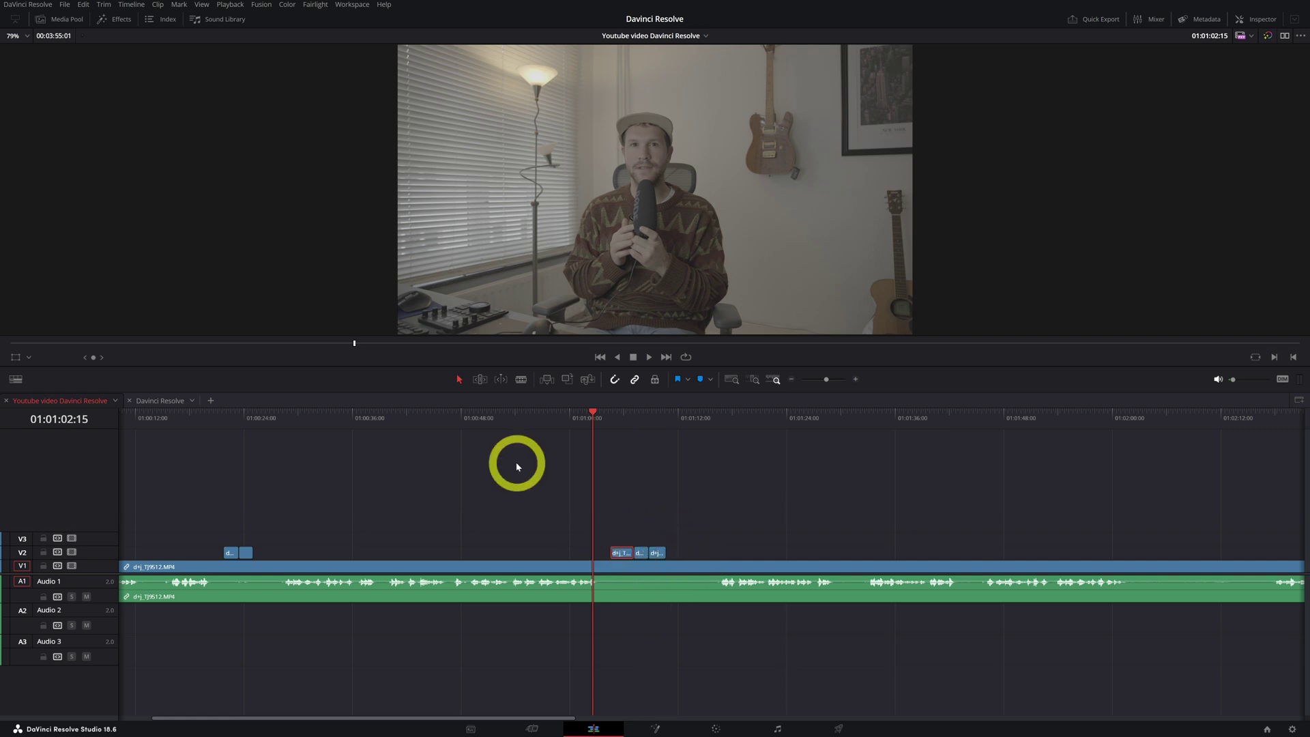
# Turn on Blade Edit Mode after a brief return to Selection, then scroll the timeline right
pyautogui.click(521, 380)
pyautogui.press('a')
pyautogui.click(520, 384)
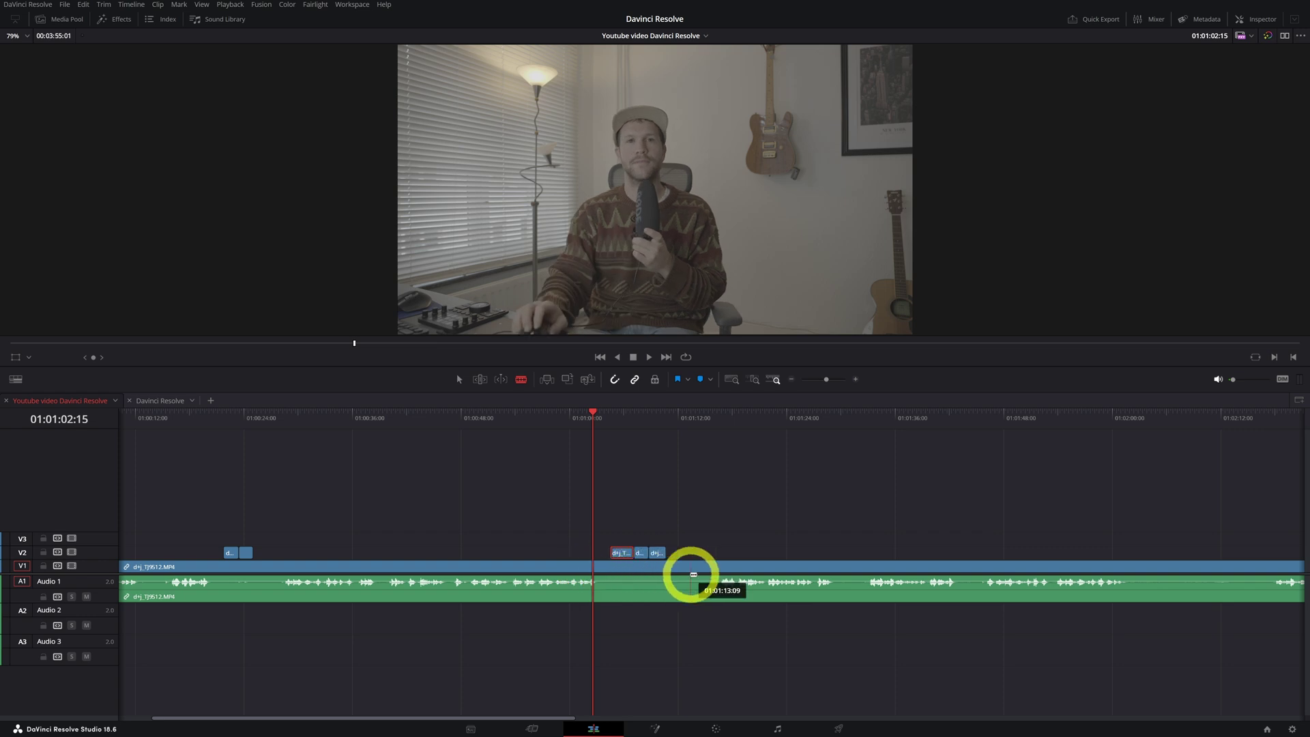
pyautogui.hscroll(2, 702, 573)
pyautogui.hscroll(10, 706, 575)
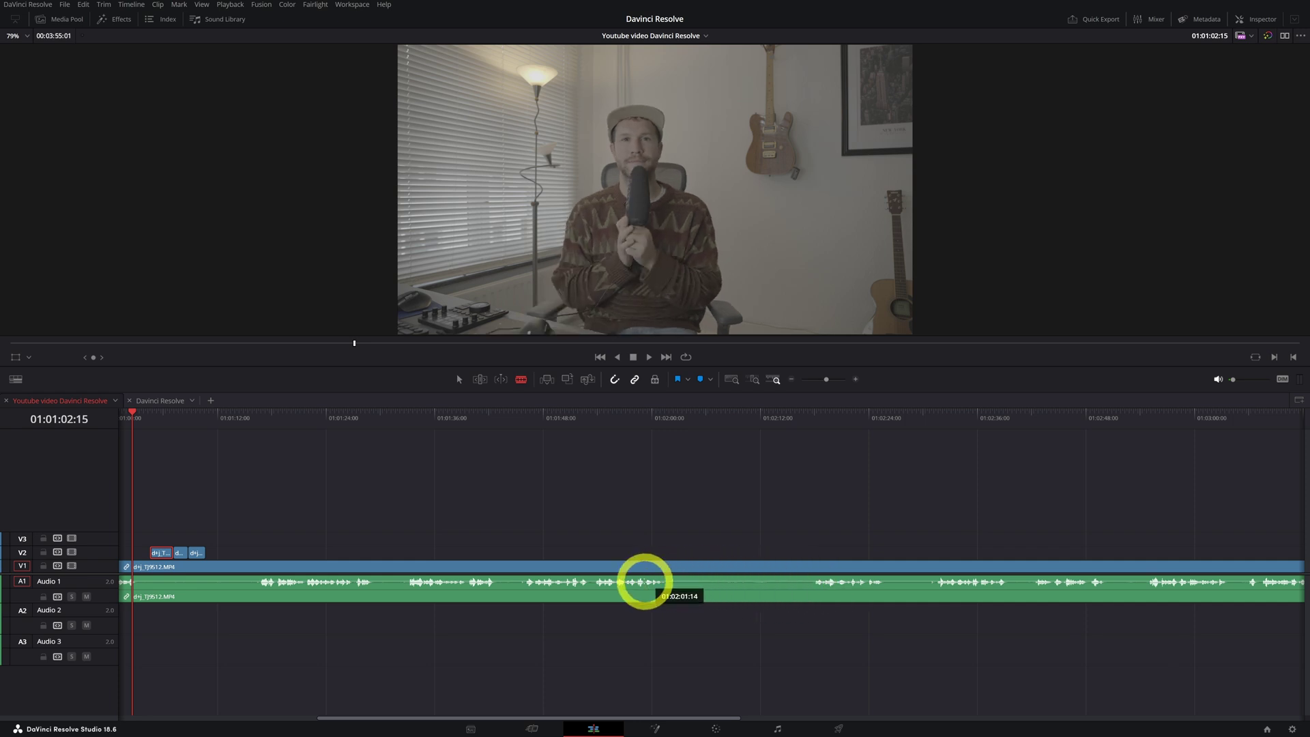
# Make Audio 1 taller and blade the interview clip where speech stops, at 01:02:01:18
pyautogui.click(691, 579)
pyautogui.moveTo(164, 414); pyautogui.dragTo(687, 433)
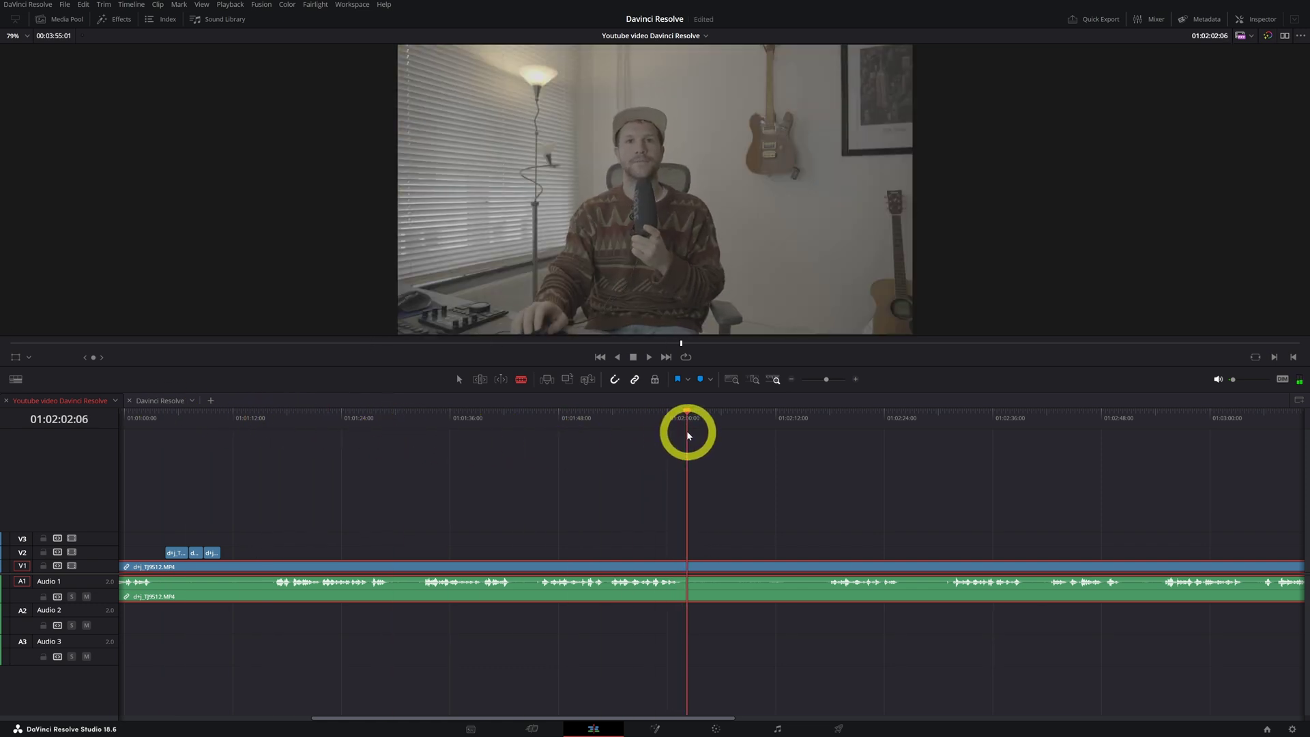
pyautogui.moveTo(826, 381); pyautogui.dragTo(839, 376)
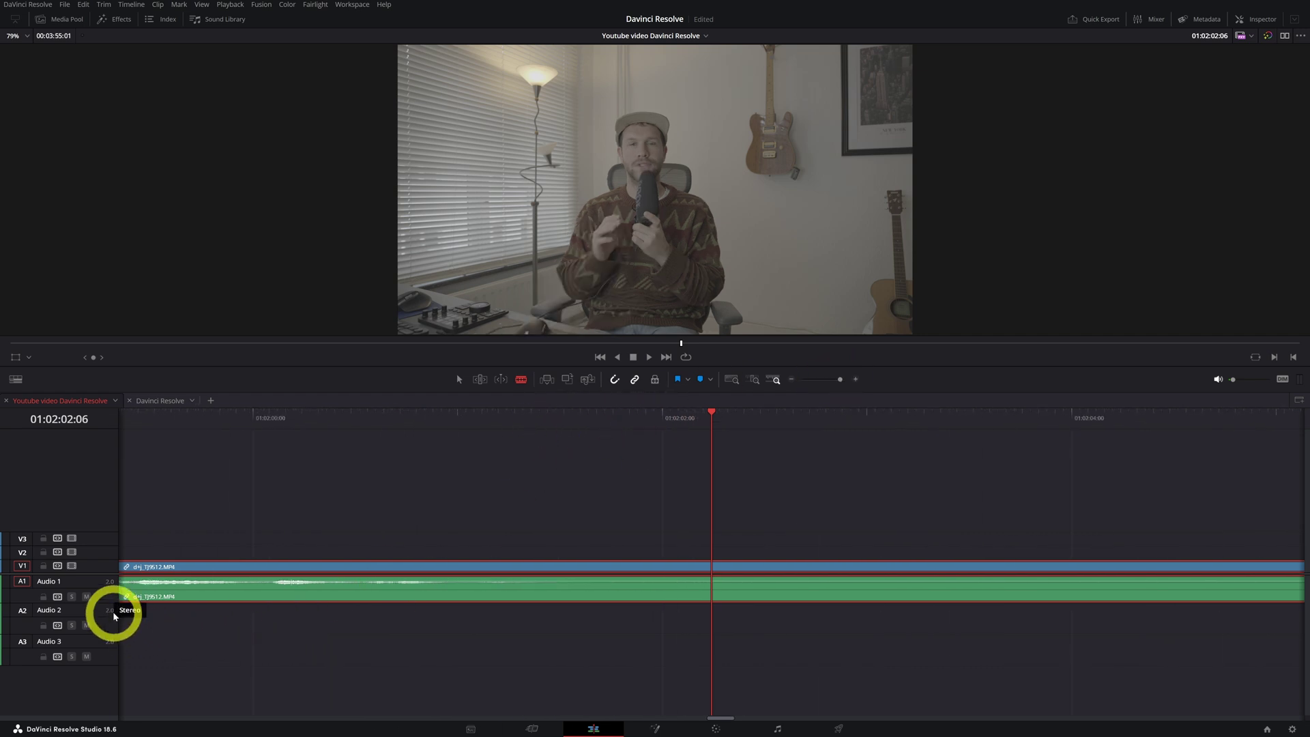
pyautogui.moveTo(109, 599); pyautogui.dragTo(97, 703)
pyautogui.click(621, 431)
pyautogui.moveTo(621, 431); pyautogui.dragTo(605, 567)
pyautogui.click(605, 566)
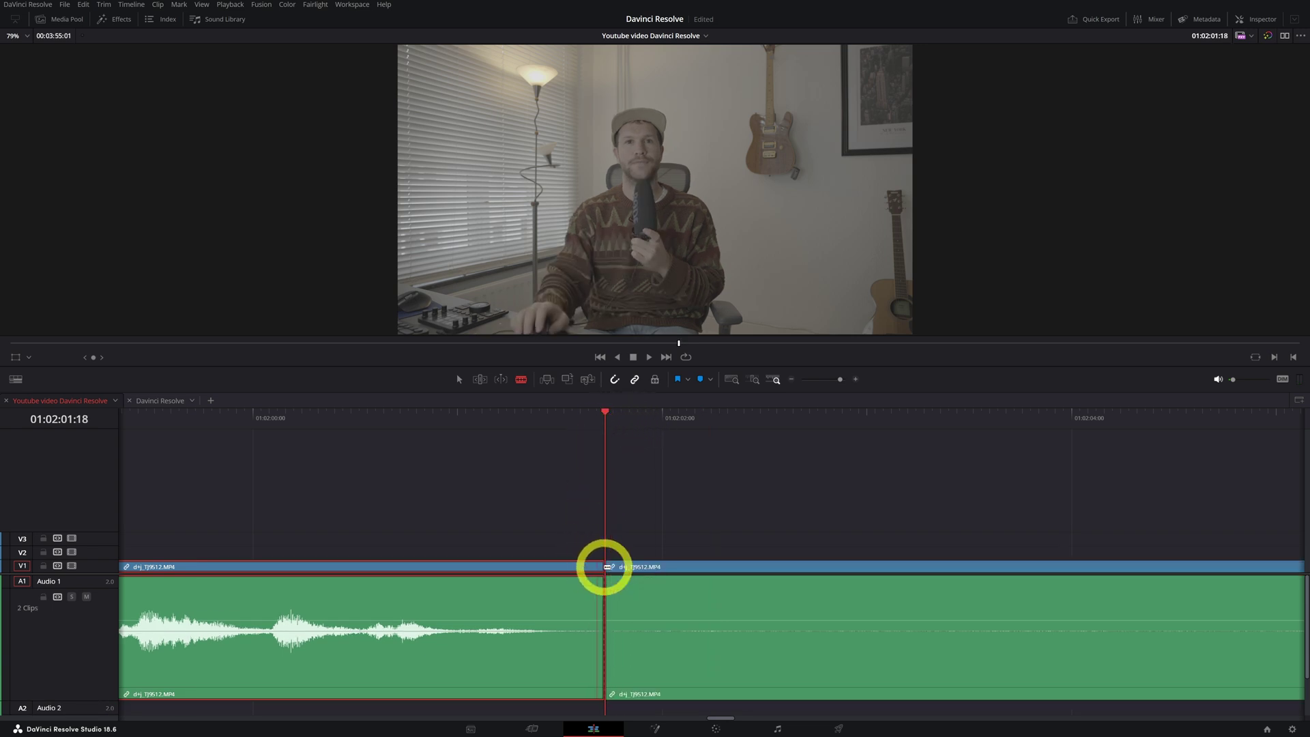
# Cut the interview clip again where the speech resumes after the pause
pyautogui.moveTo(838, 387); pyautogui.dragTo(830, 377)
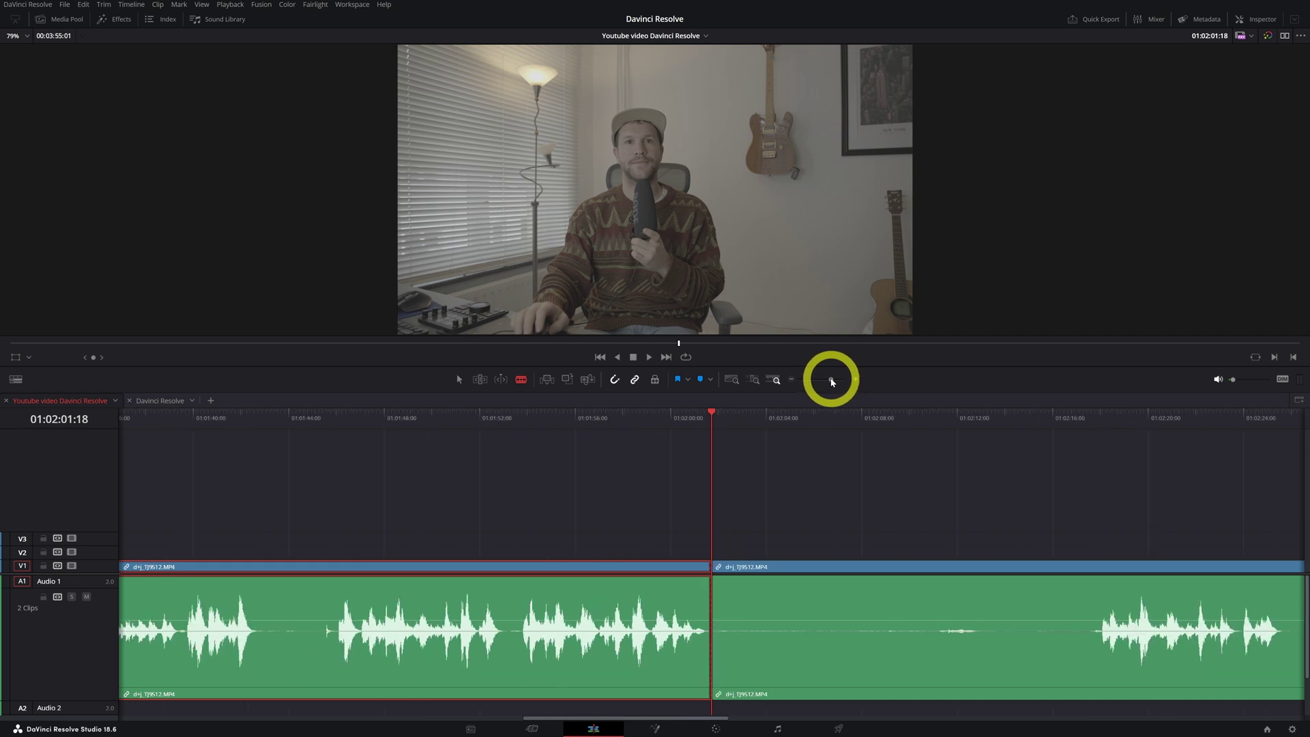
pyautogui.hscroll(3, 882, 491)
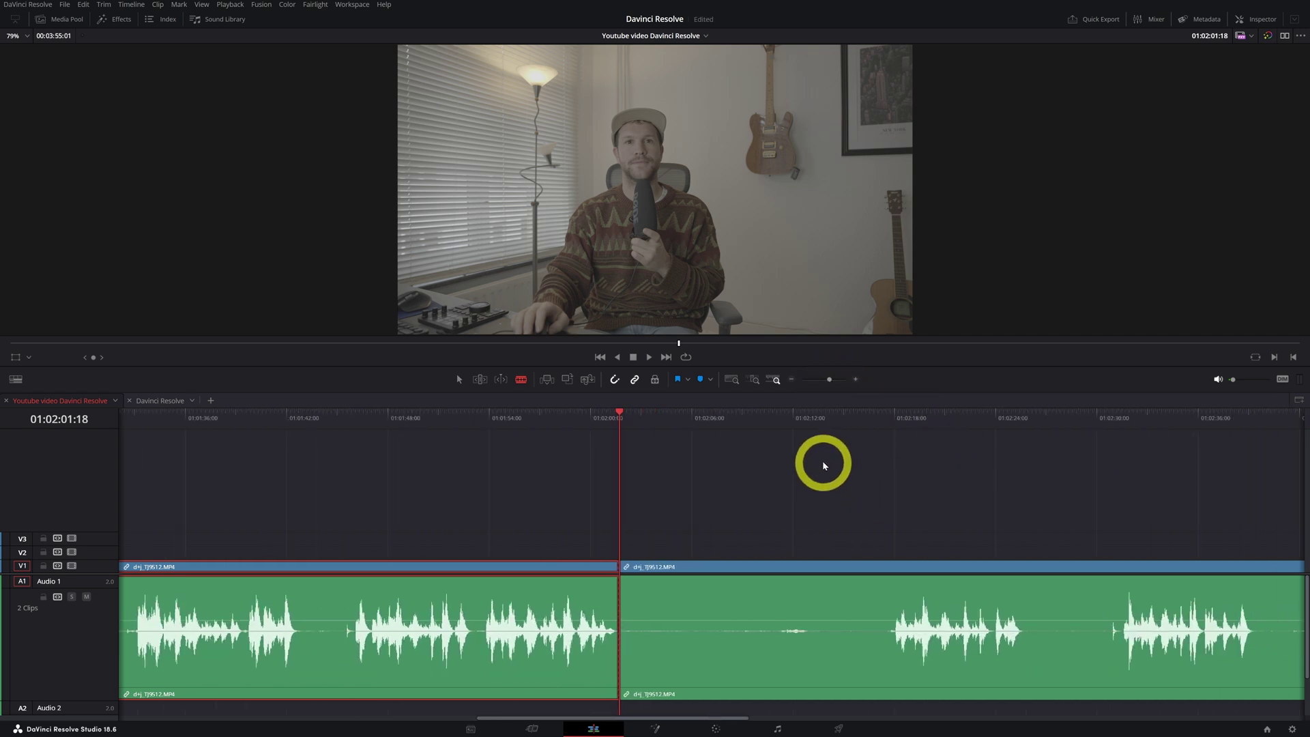
pyautogui.click(863, 414)
pyautogui.moveTo(865, 416); pyautogui.dragTo(884, 410)
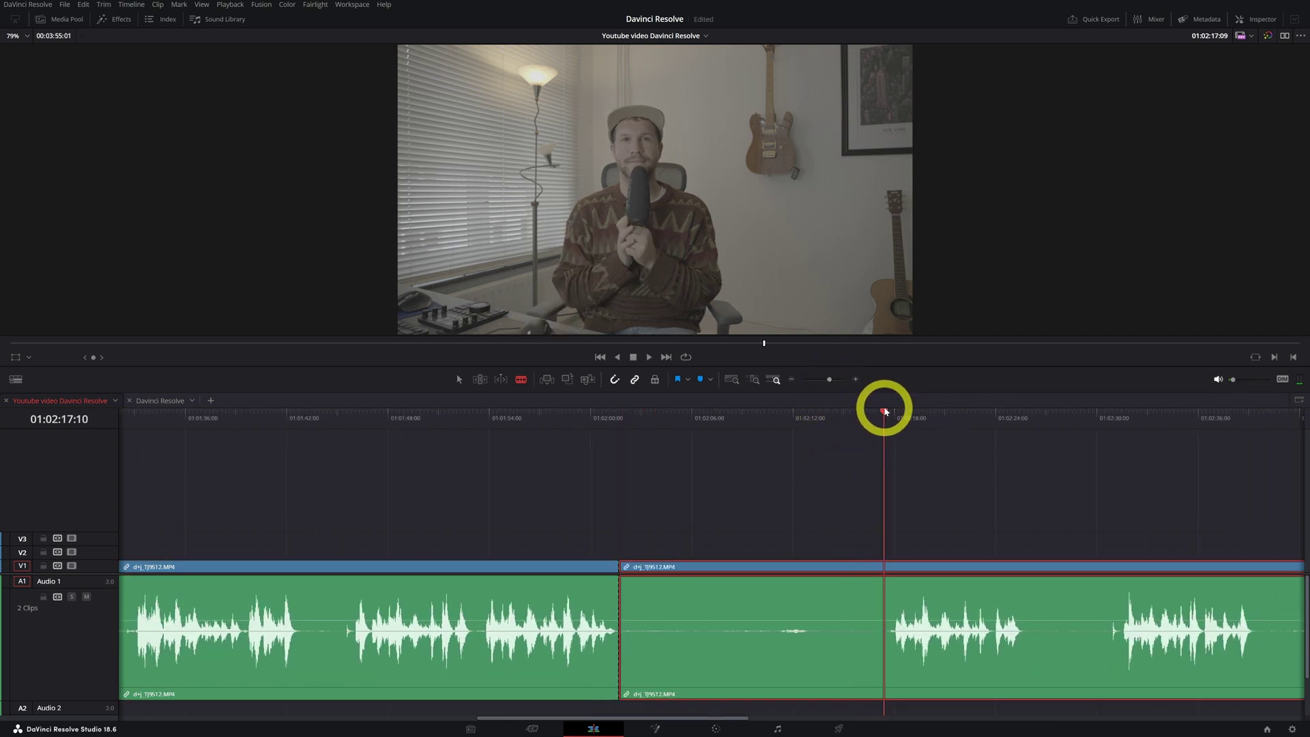
pyautogui.moveTo(827, 376); pyautogui.dragTo(839, 376)
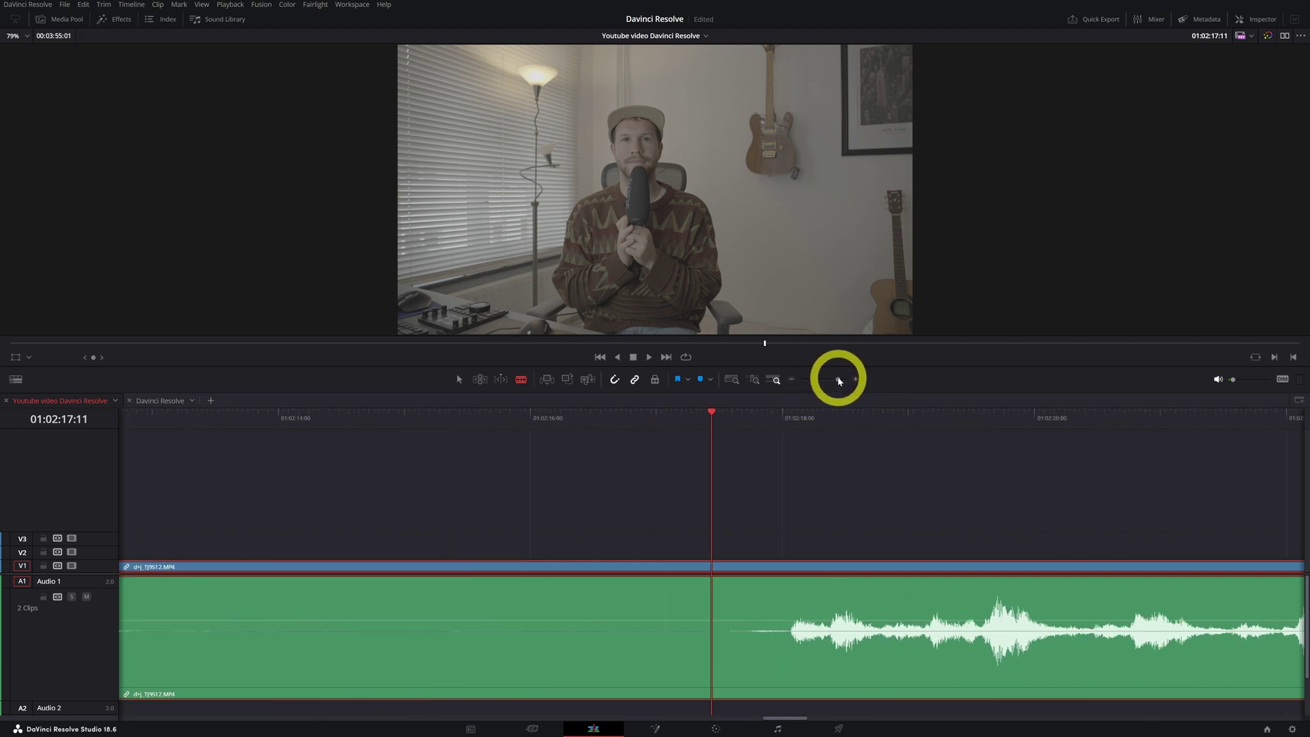
pyautogui.click(710, 579)
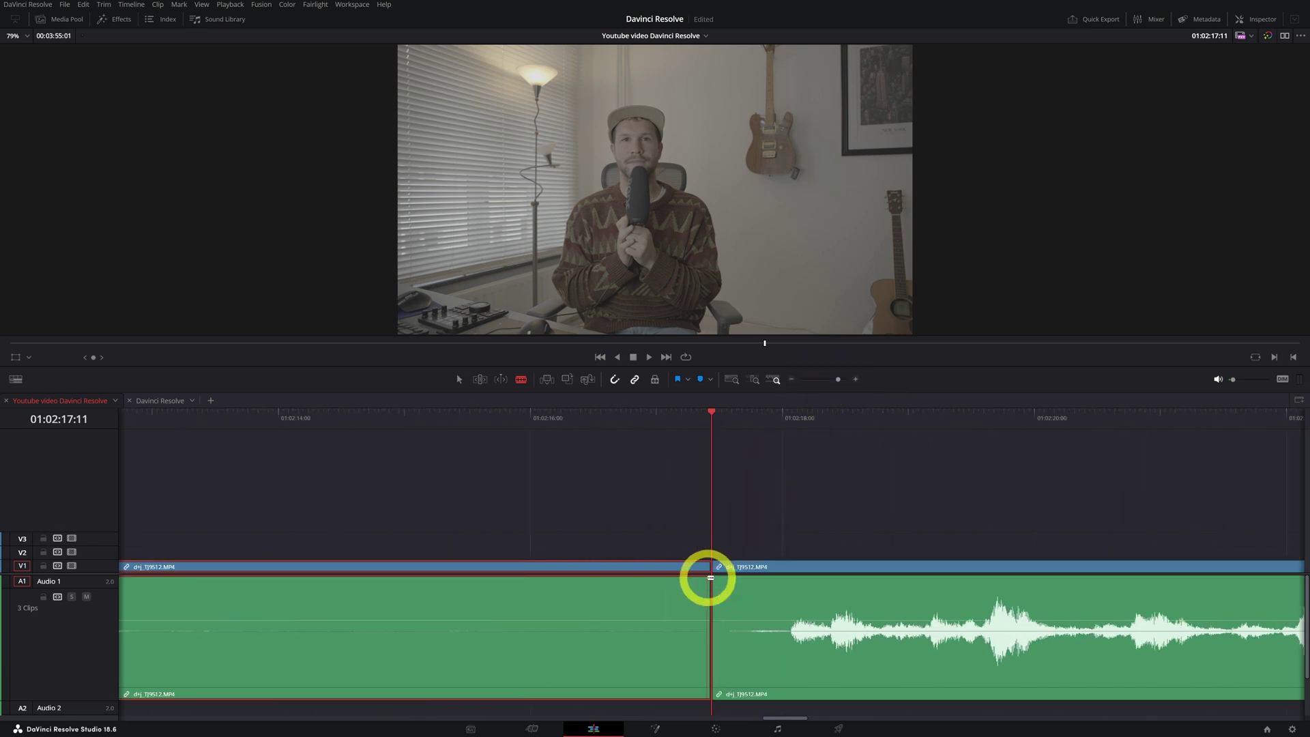
# Add nine more blade cuts through the silent section, making 12 clips
pyautogui.hotkey('ctrl', '-')
pyautogui.hotkey('ctrl', '-')
pyautogui.click(434, 587)
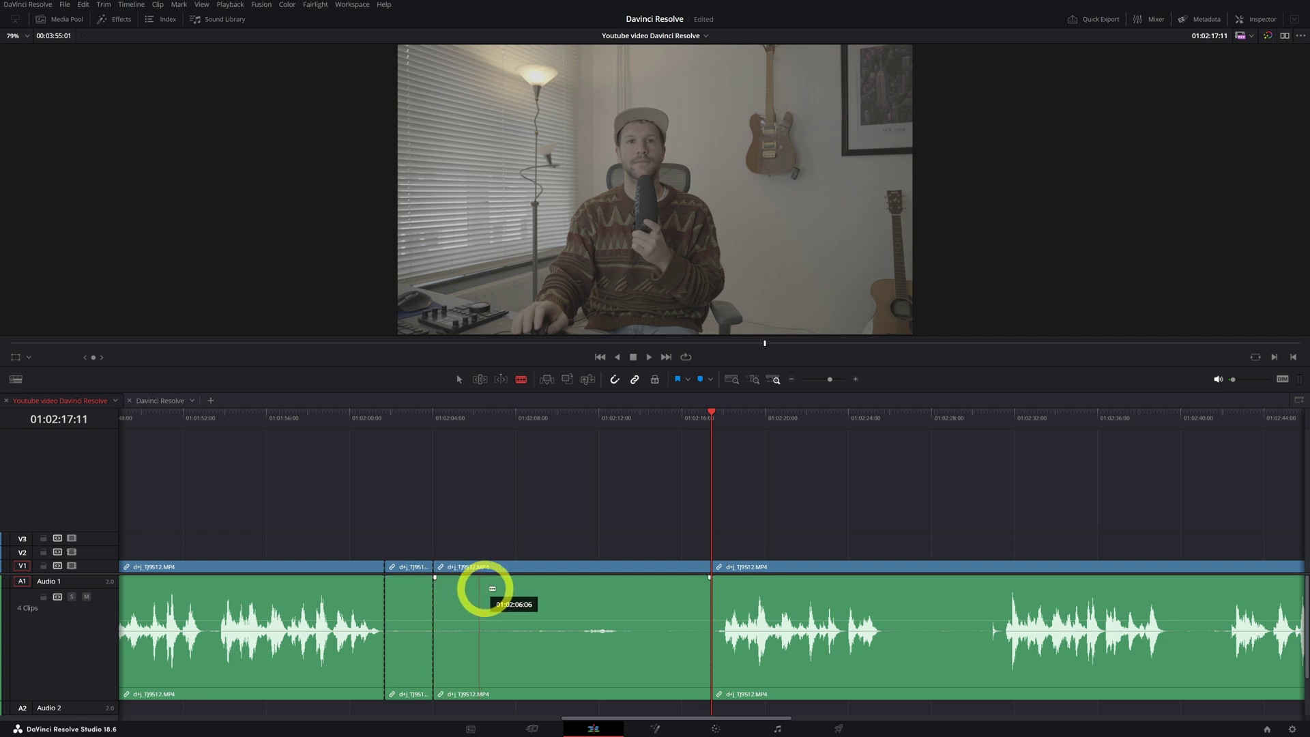
pyautogui.click(502, 593)
pyautogui.click(561, 595)
pyautogui.click(627, 587)
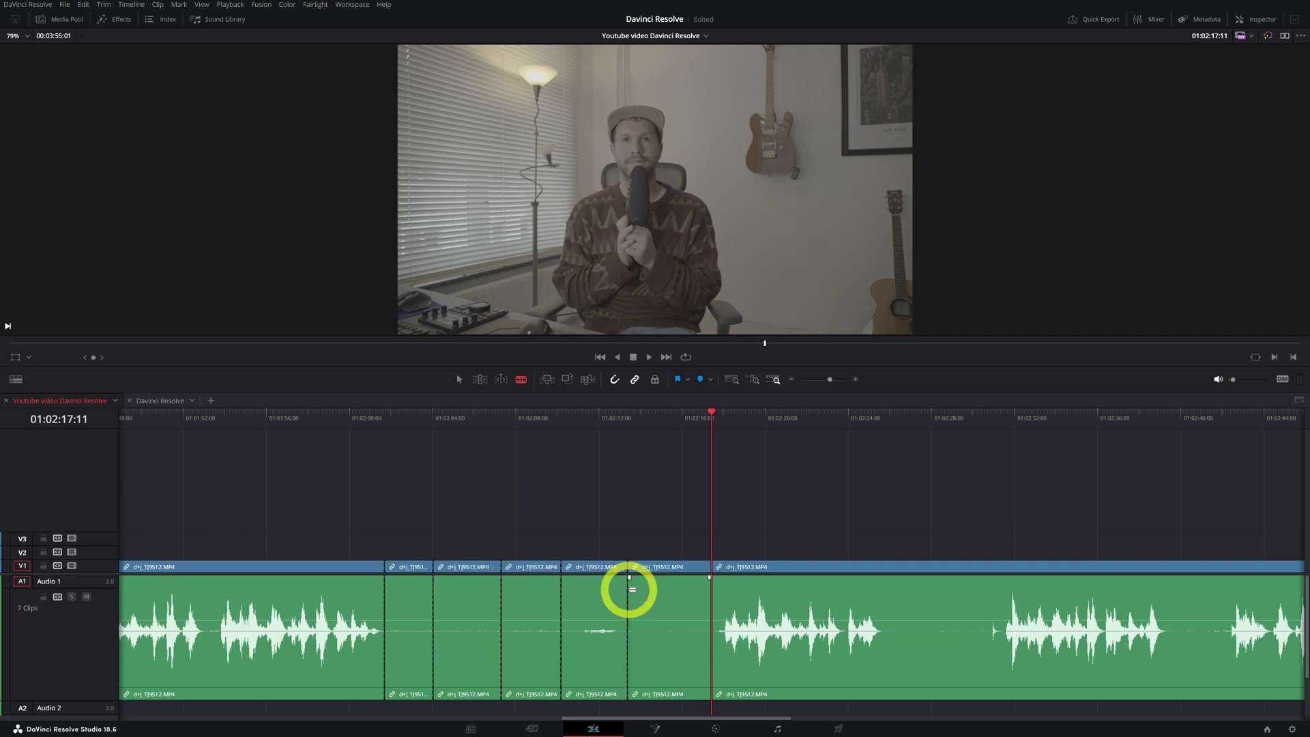
pyautogui.click(674, 591)
pyautogui.click(592, 593)
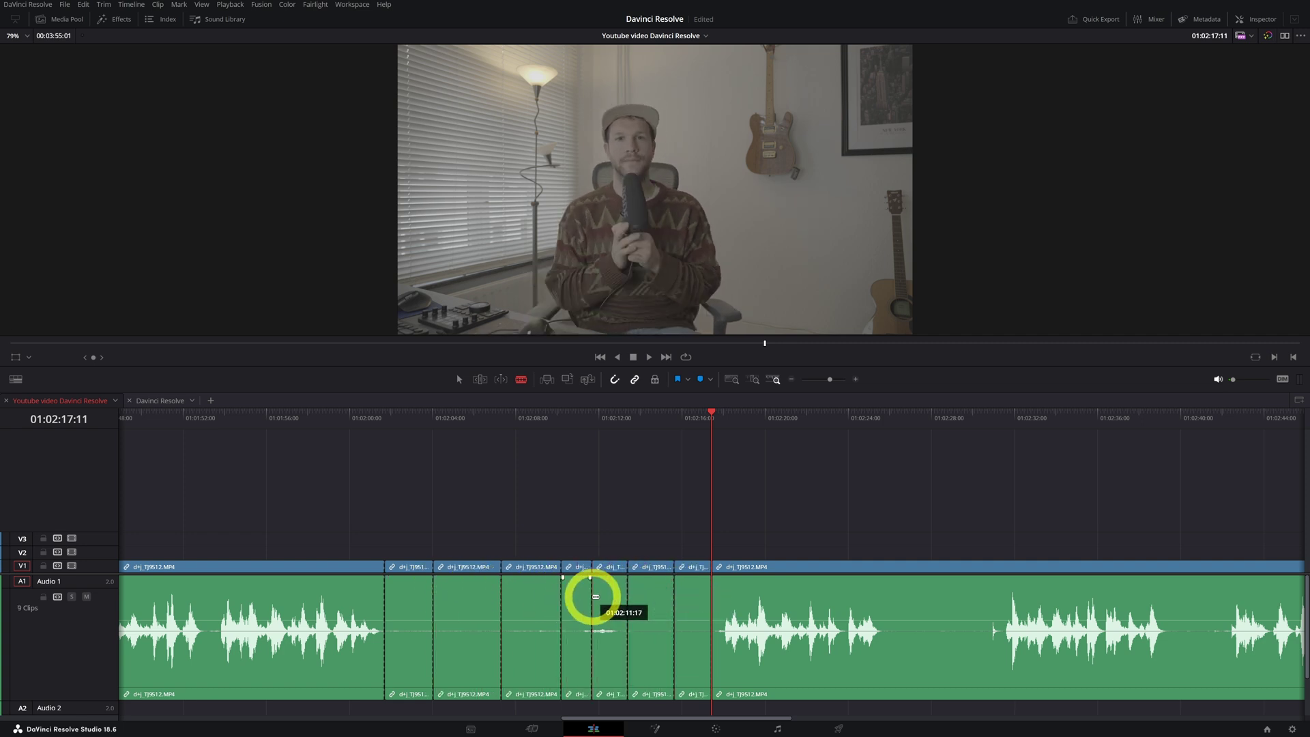
pyautogui.click(531, 593)
pyautogui.click(461, 593)
pyautogui.click(405, 594)
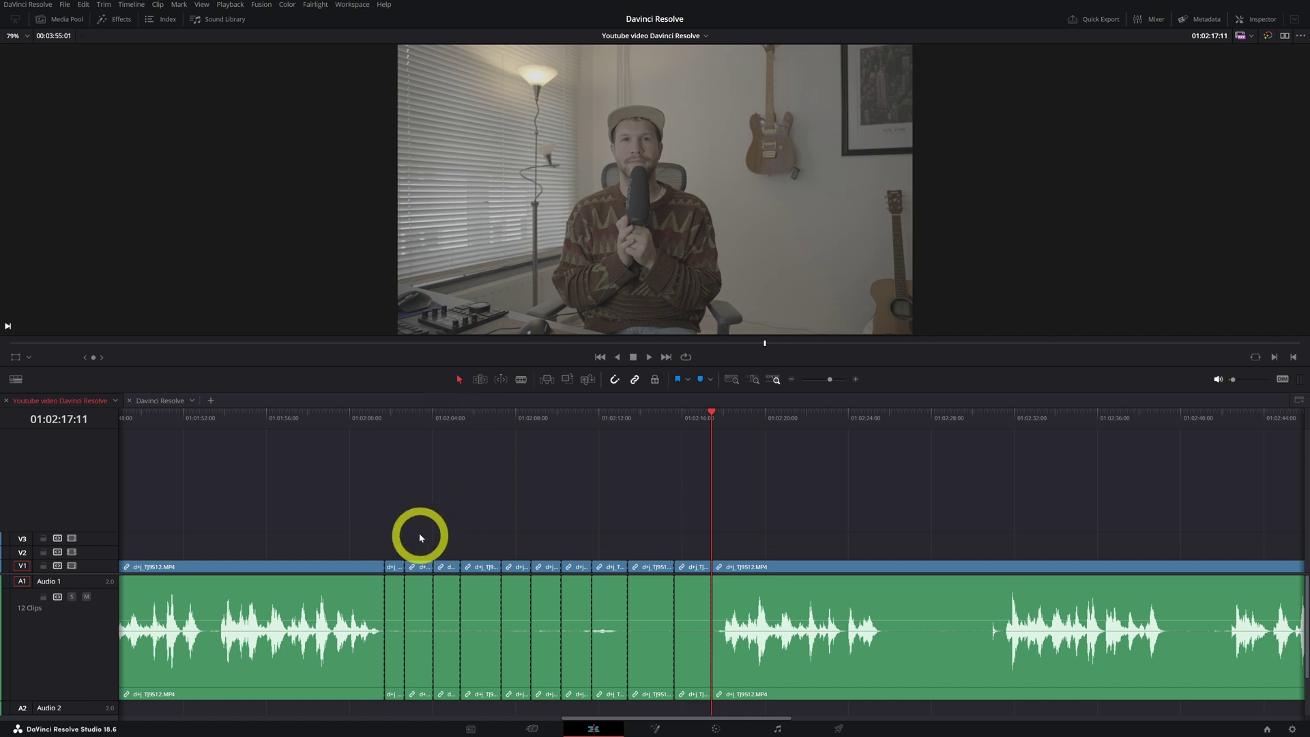
# Delete one short quiet piece near 01:02:05 with Delete Selected, leaving a gap
pyautogui.click(413, 567)
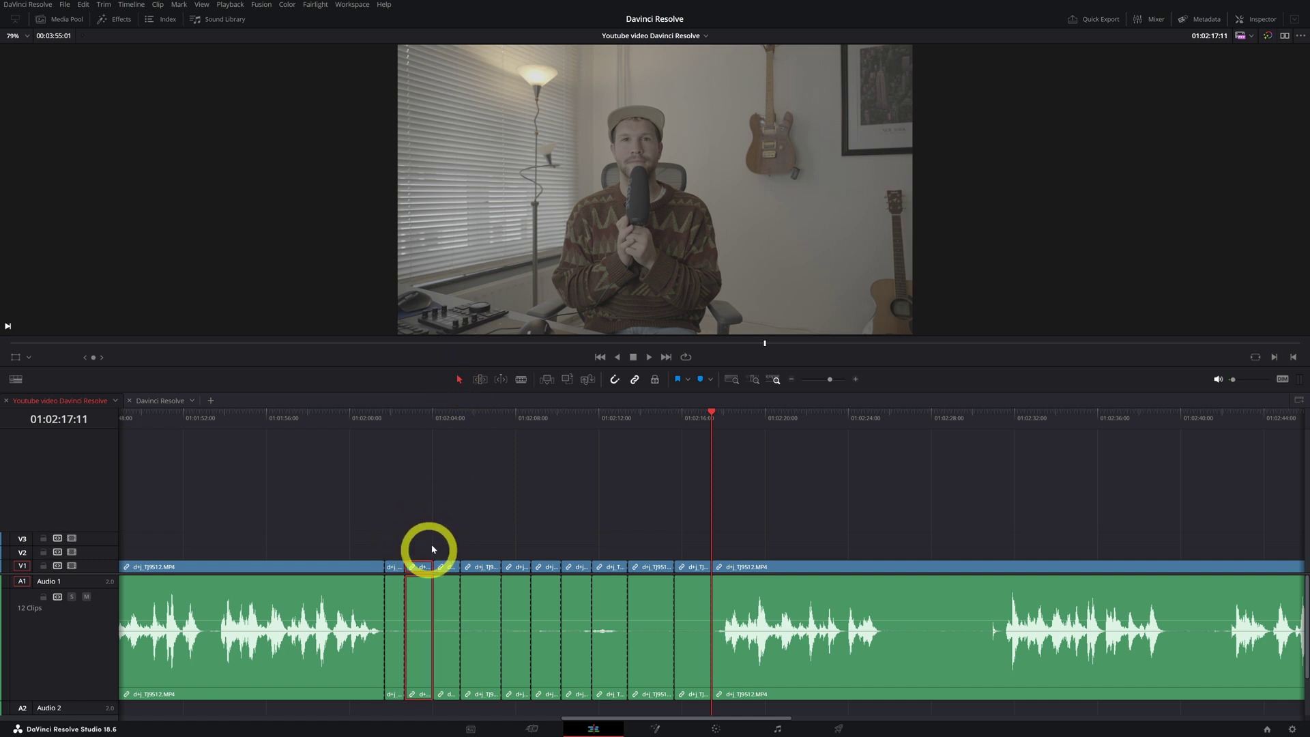
pyautogui.click(486, 575)
pyautogui.click(505, 535)
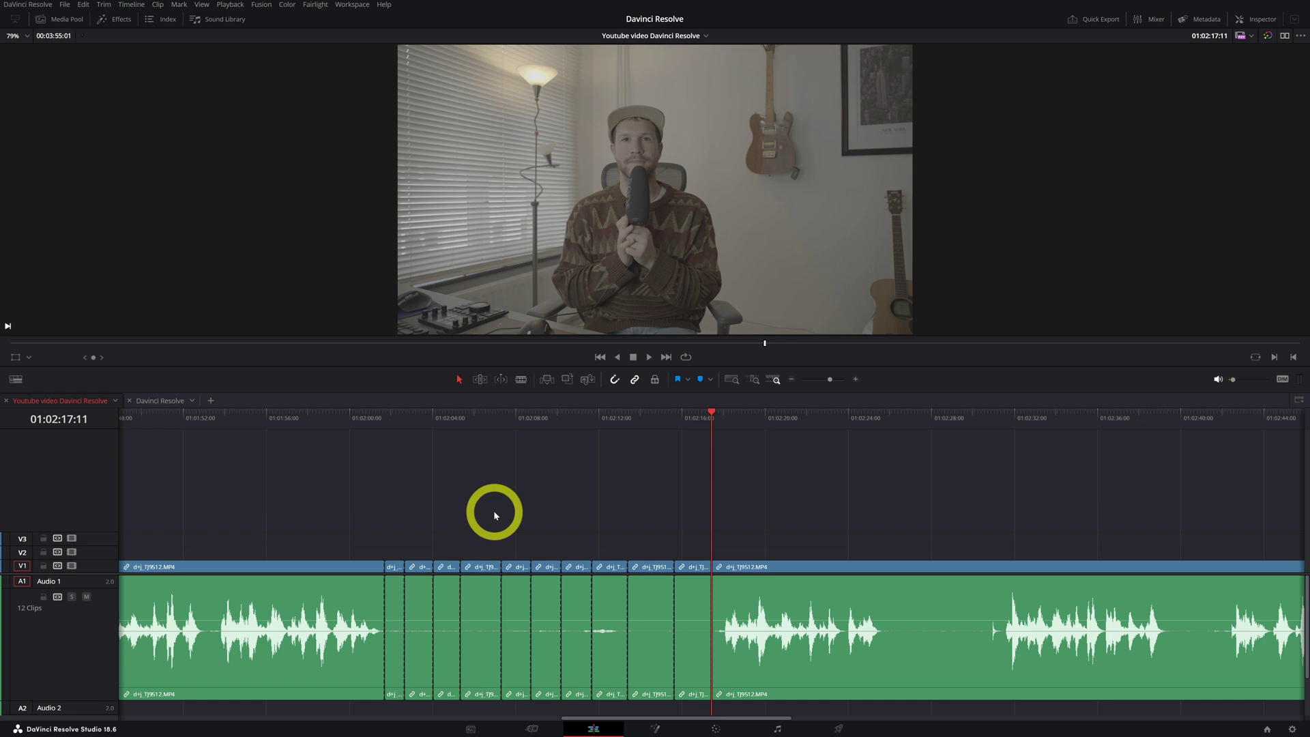
pyautogui.click(513, 569)
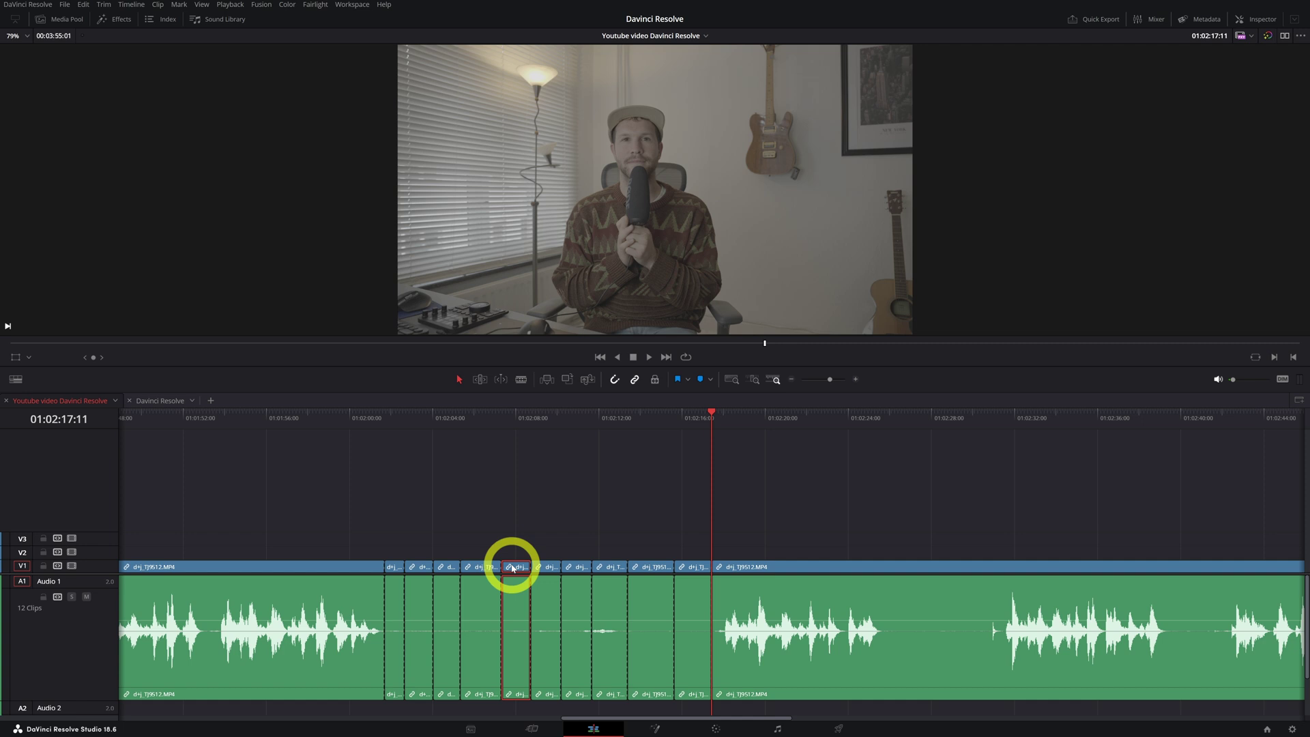
pyautogui.click(455, 507)
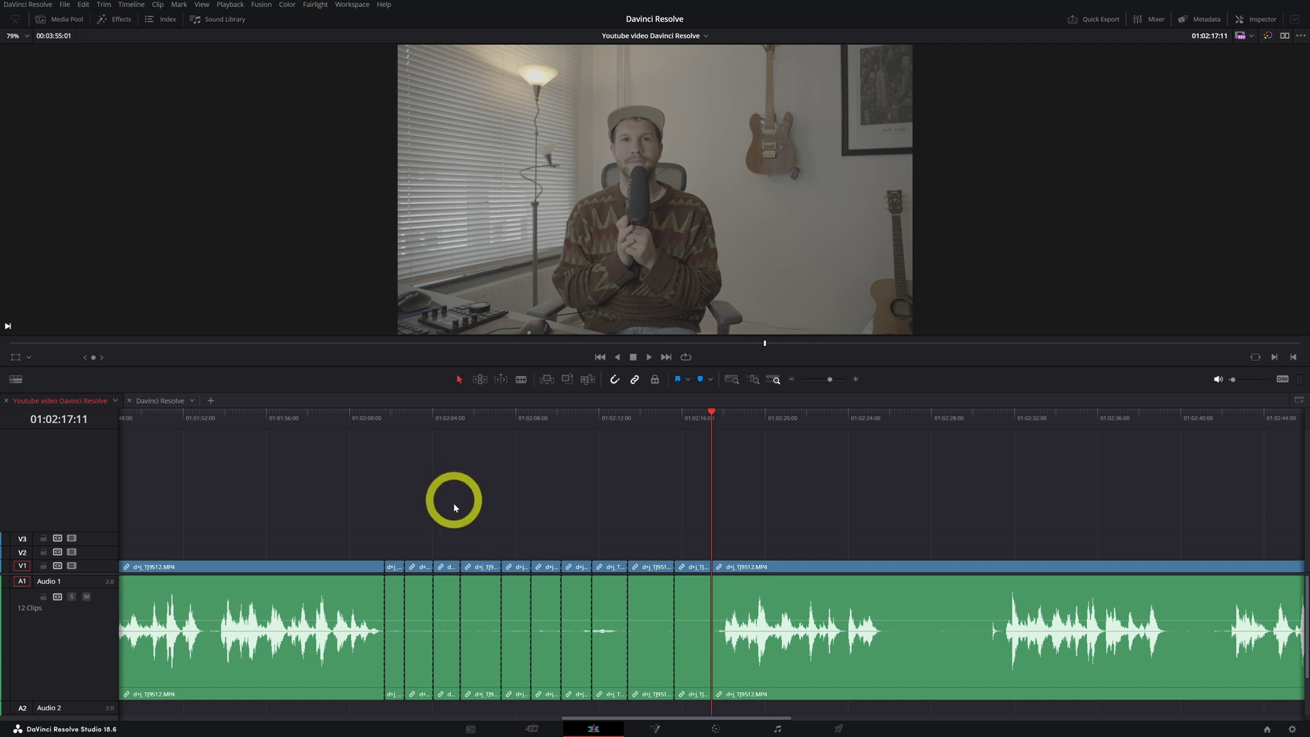
pyautogui.click(481, 568)
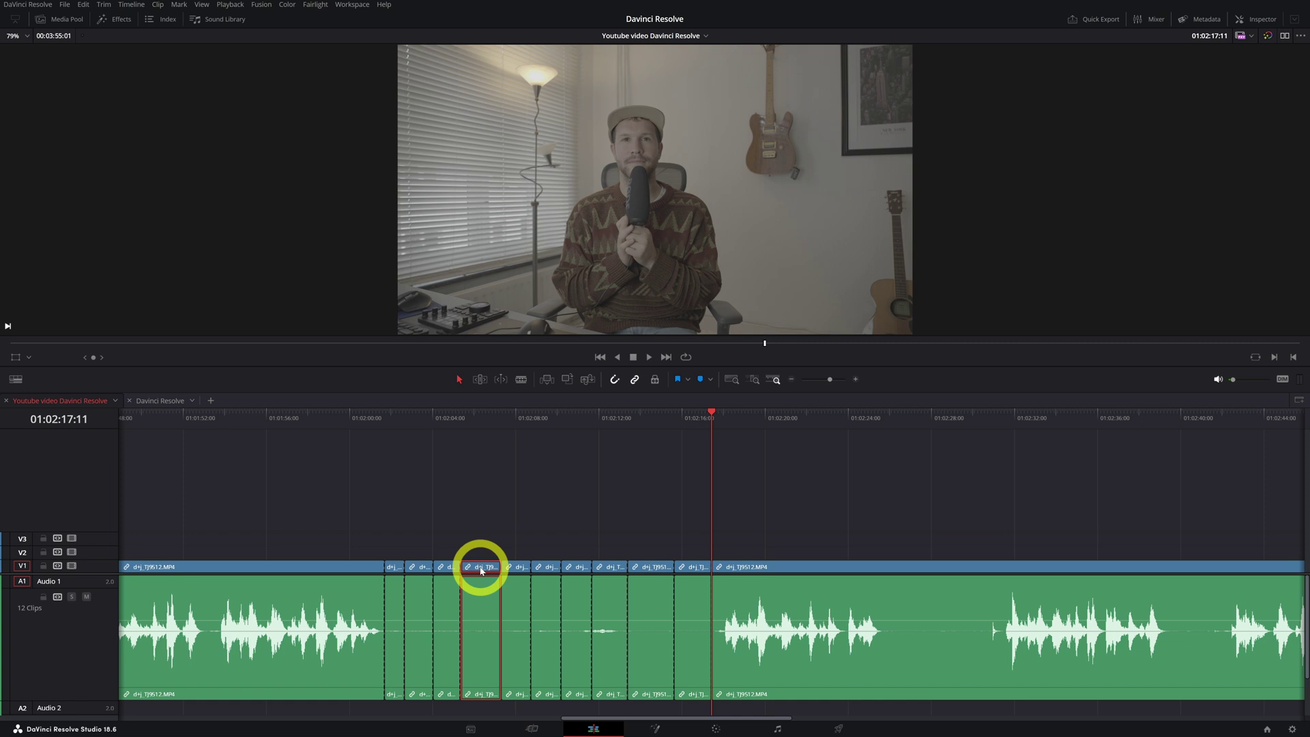
pyautogui.rightClick(481, 569)
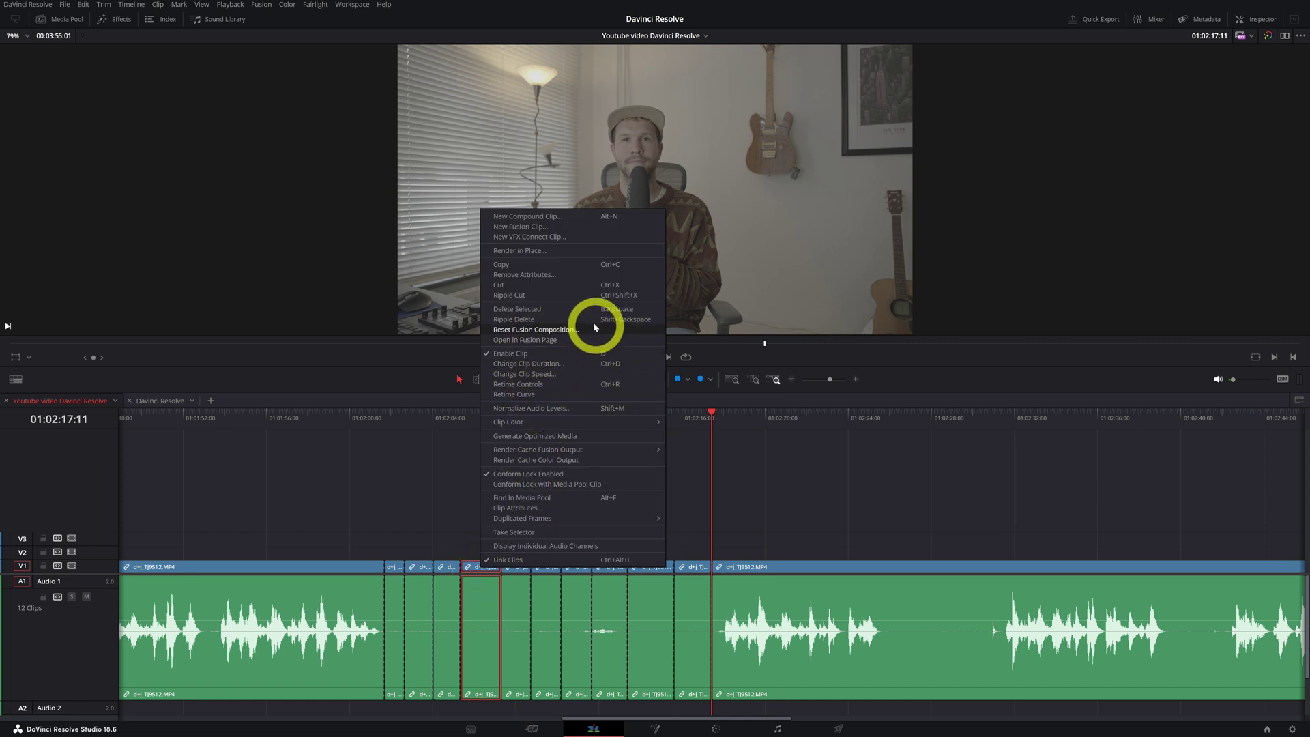
pyautogui.click(503, 285)
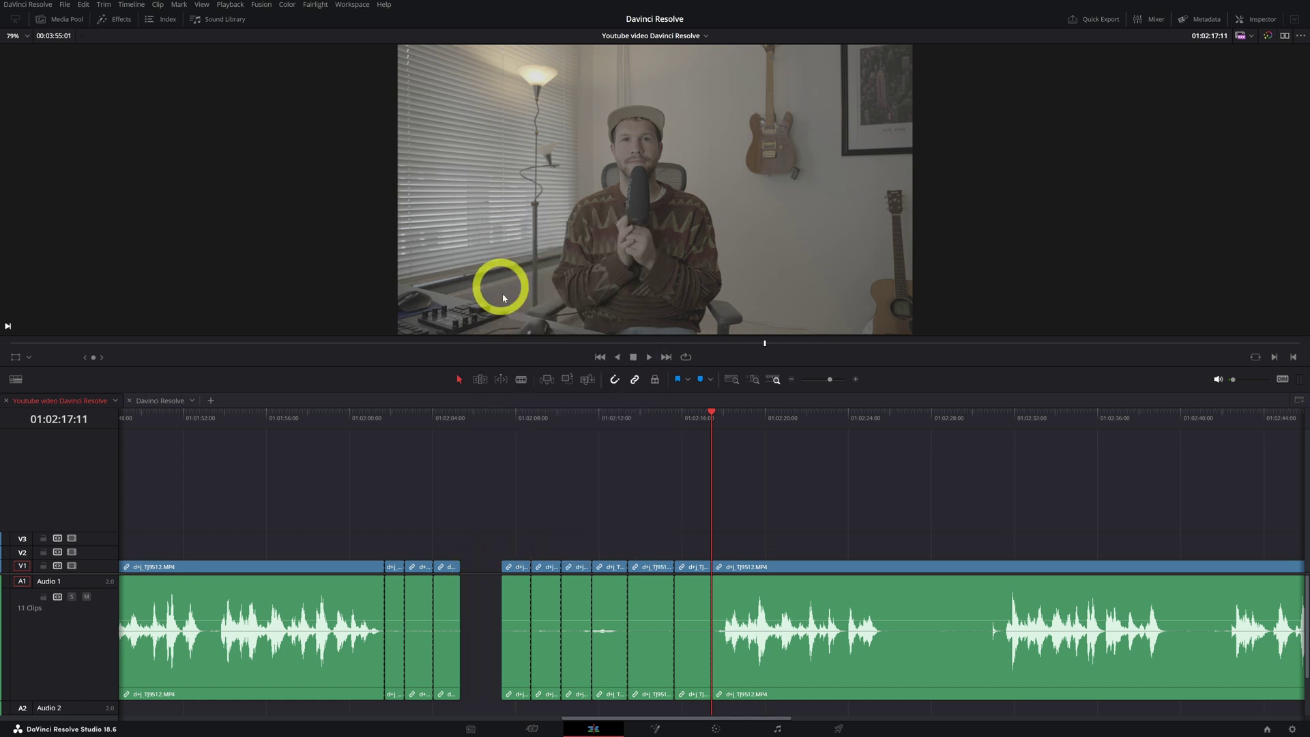
pyautogui.click(474, 606)
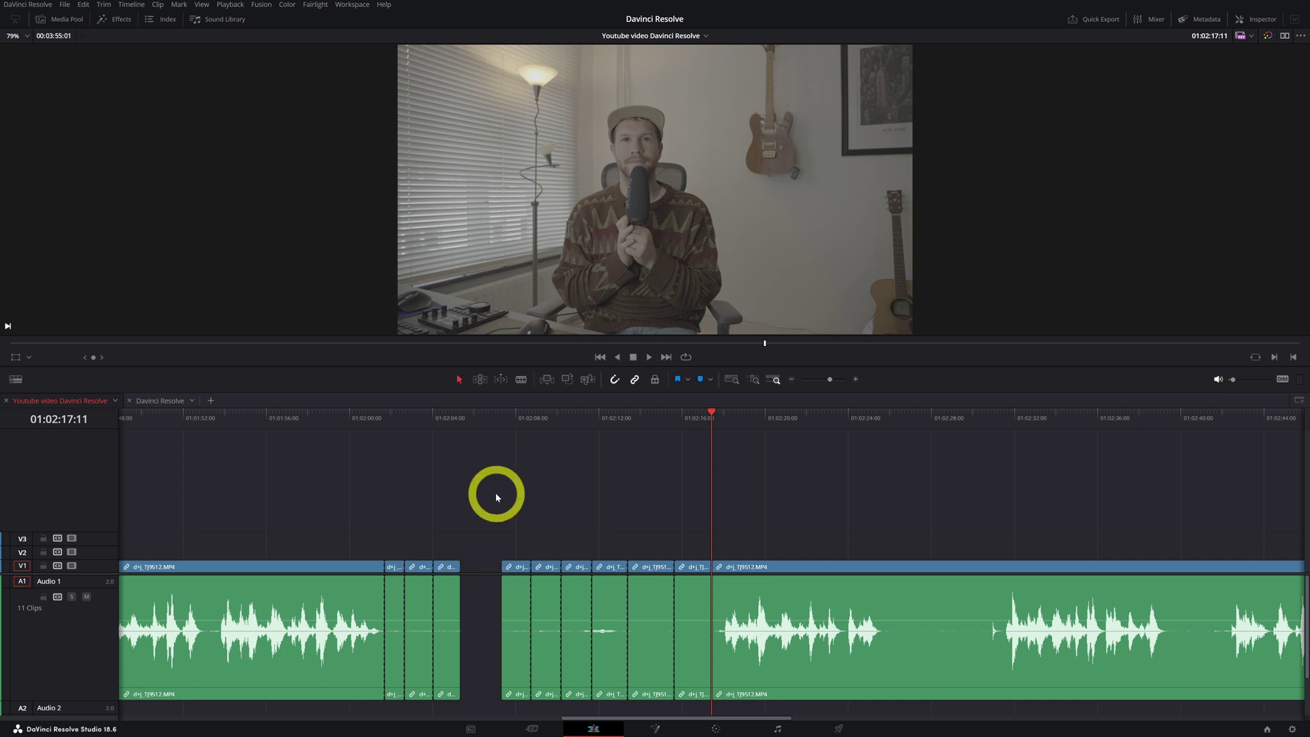
# Ripple-delete the first leftover short silent clips, closing their gaps
pyautogui.click(608, 571)
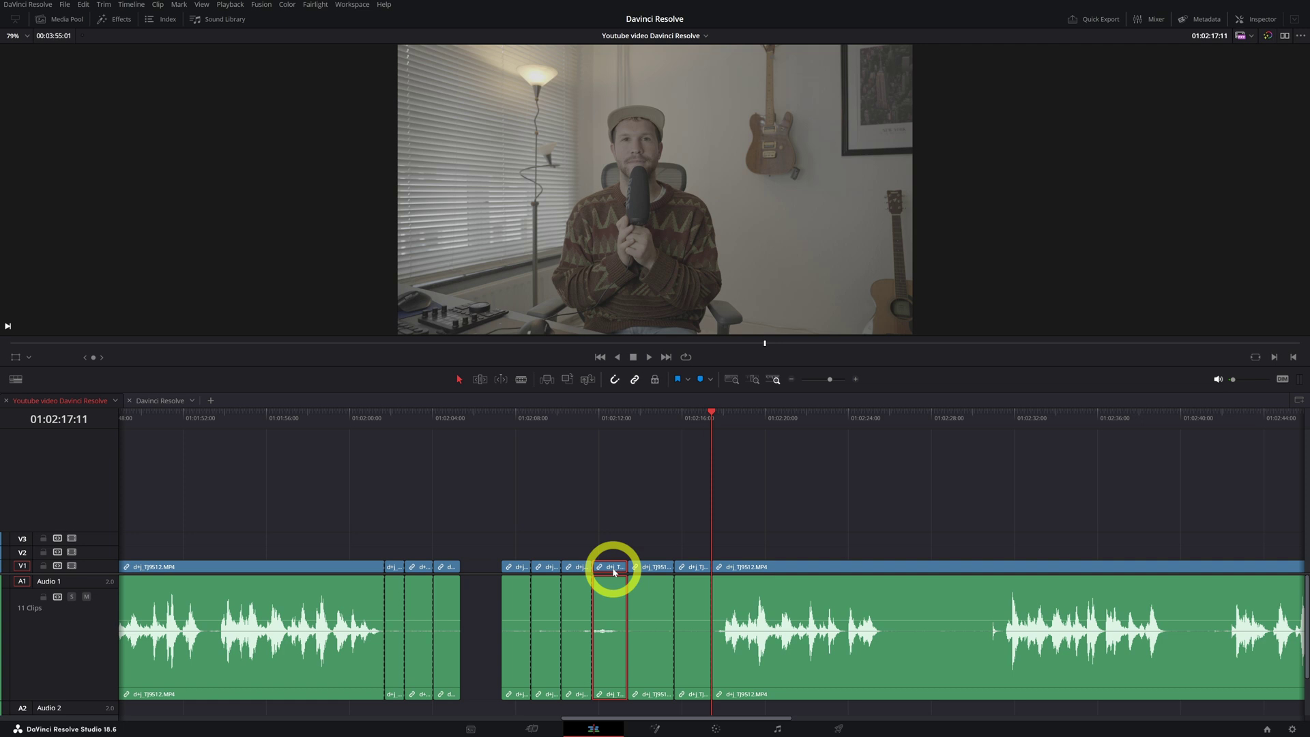
pyautogui.rightClick(613, 572)
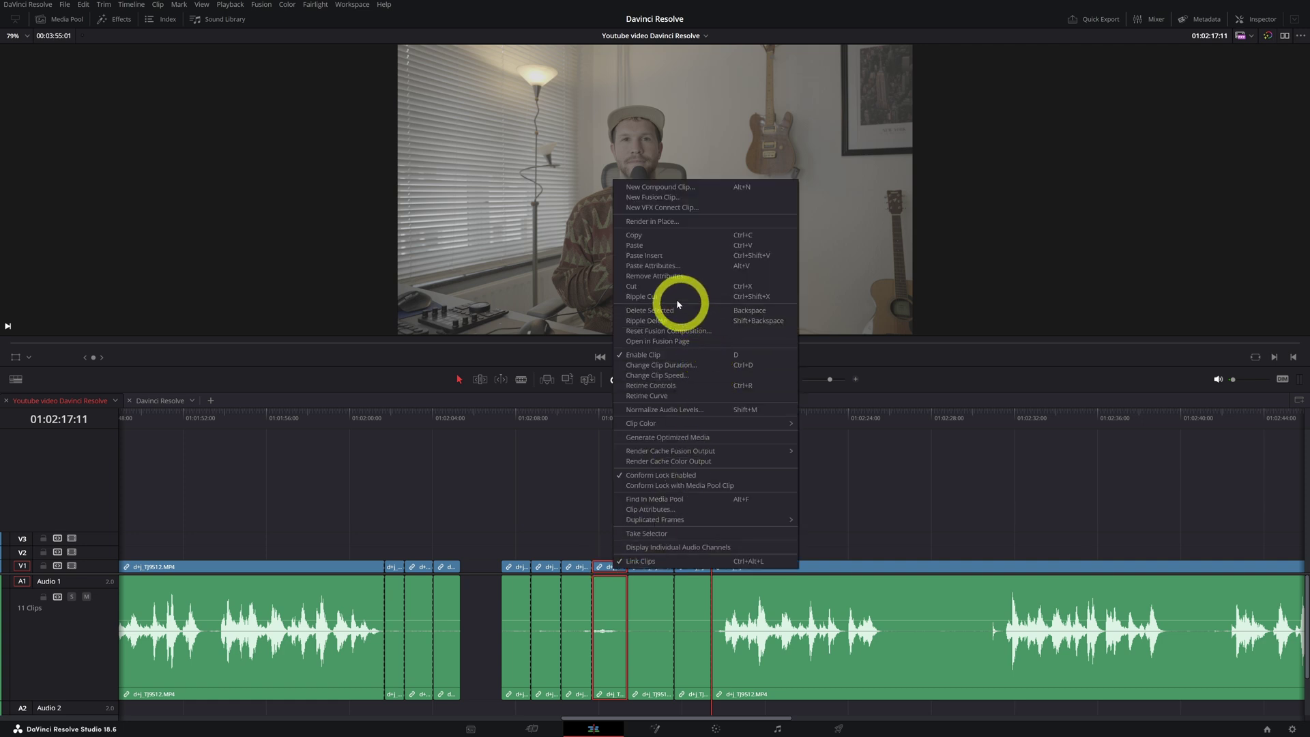
pyautogui.click(648, 297)
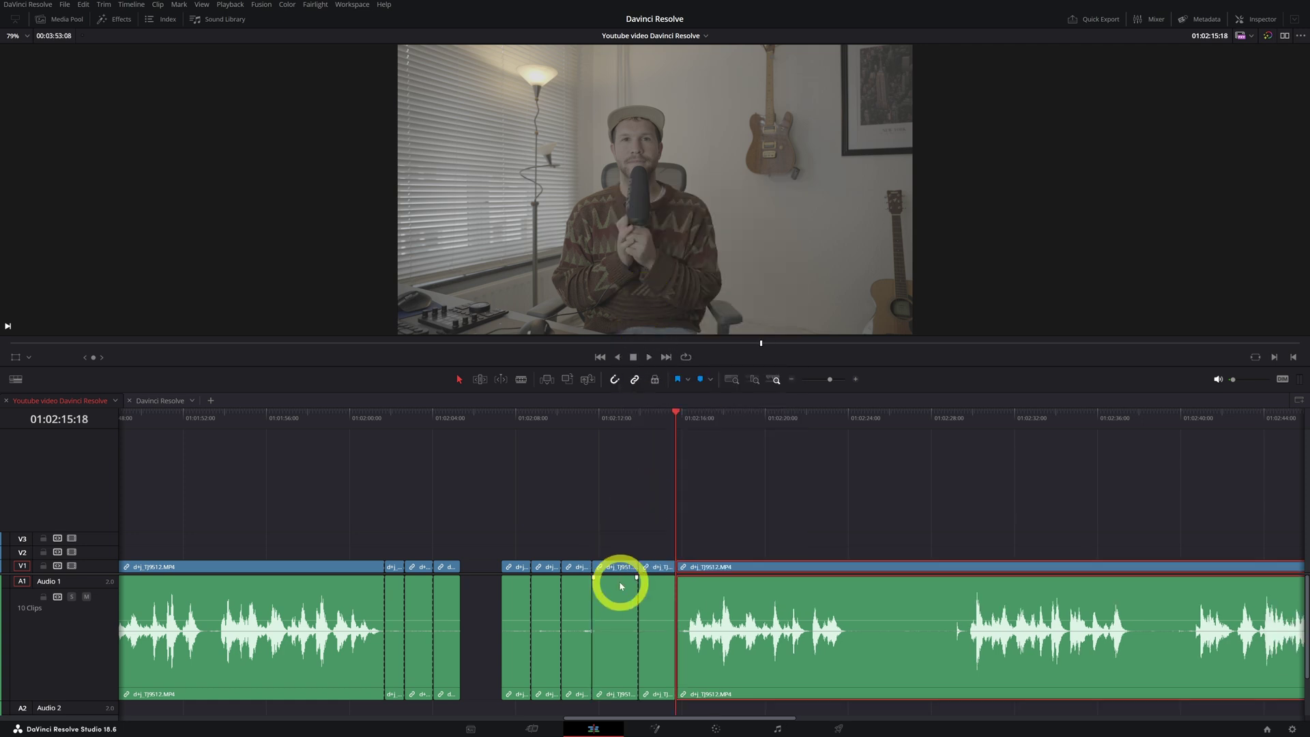
pyautogui.click(579, 586)
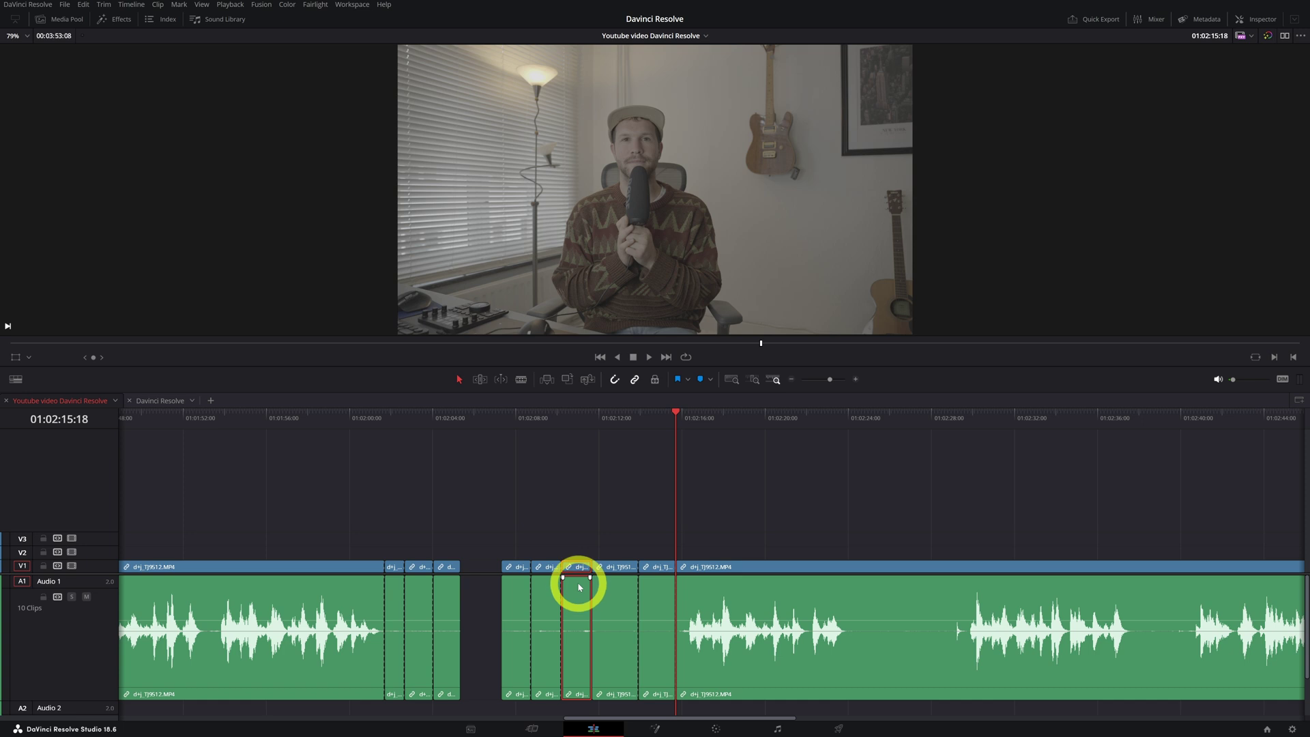
pyautogui.rightClick(576, 588)
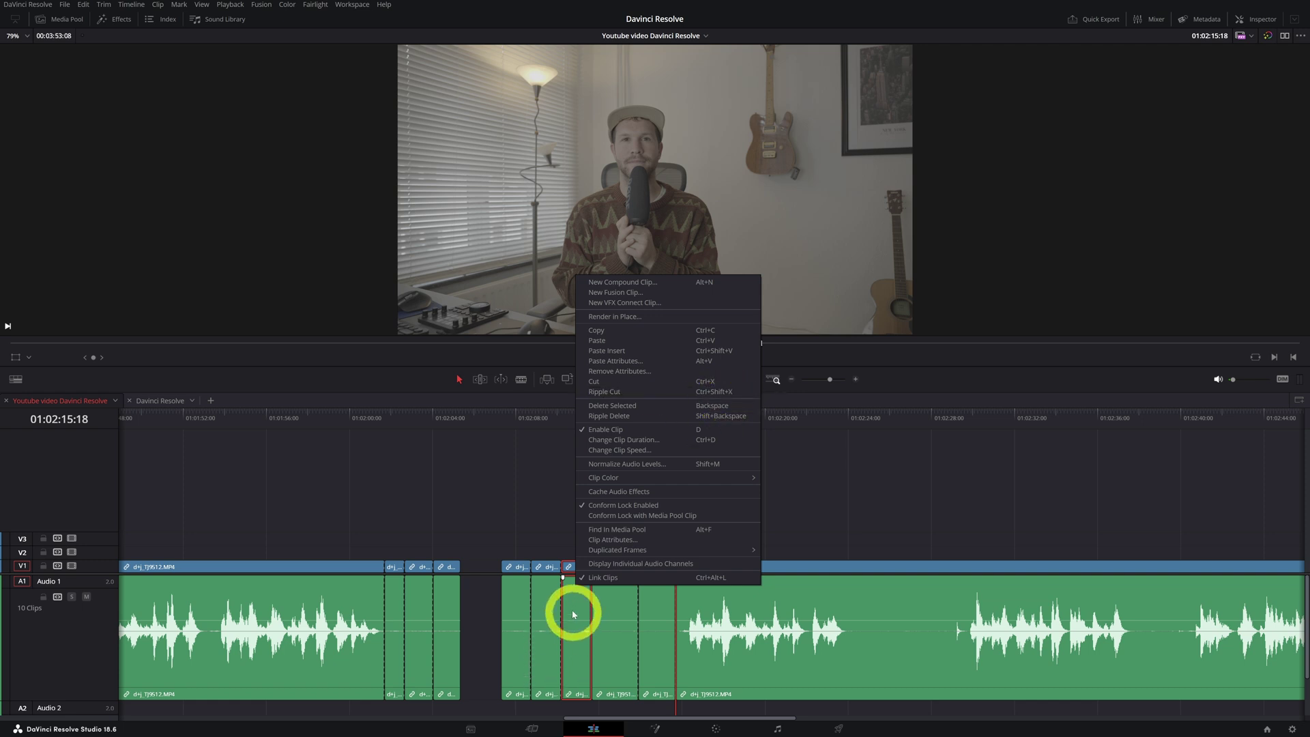
pyautogui.press('Escape')
pyautogui.hotkey('shift', 'BackSpace')
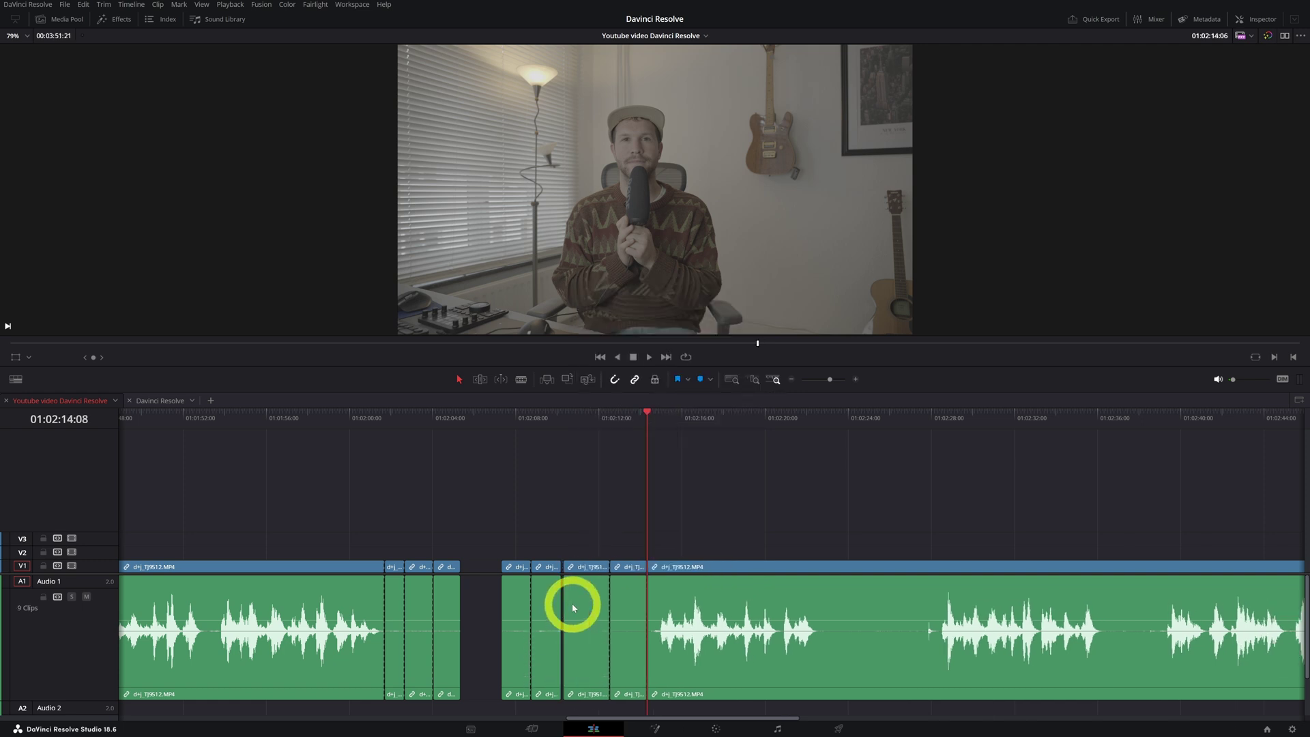
# Ripple-delete the remaining short clips, the empty gap, and the last four marquee-selected clips with Shift+Delete
pyautogui.click(546, 592)
pyautogui.hotkey('shift', 'BackSpace')
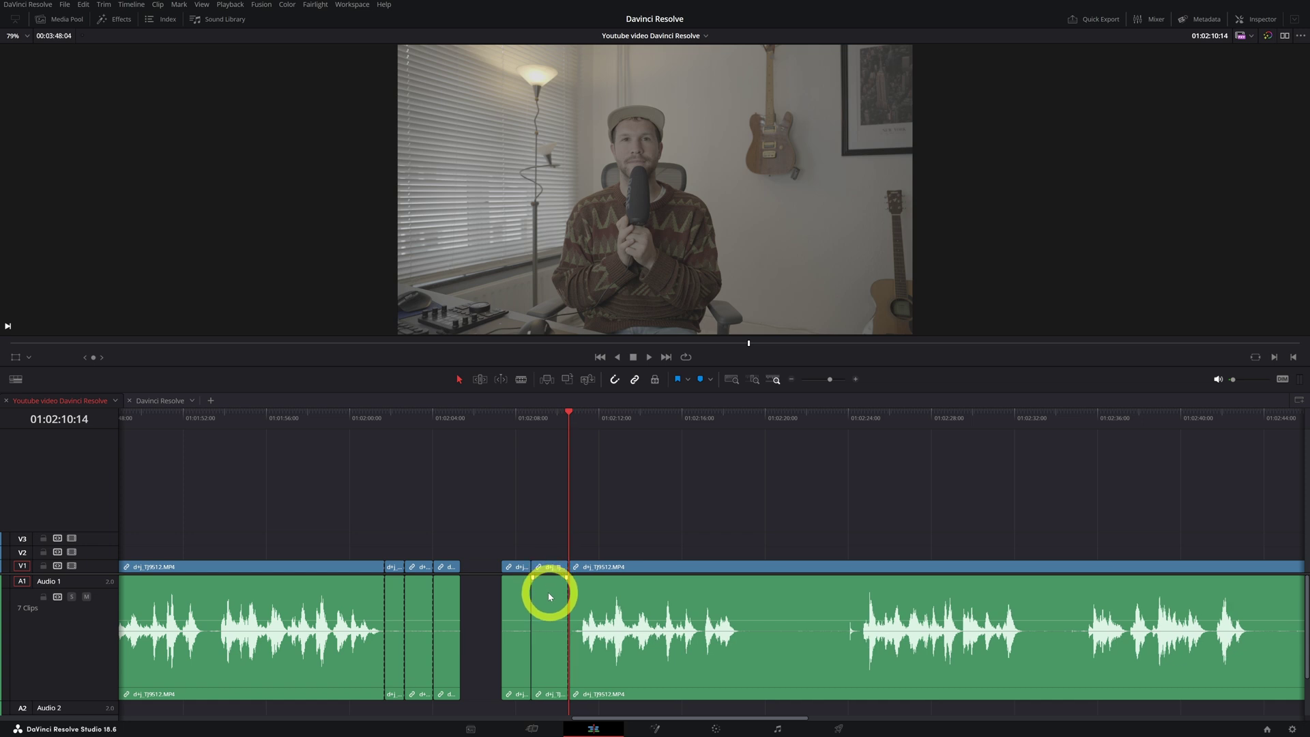
pyautogui.click(521, 596)
pyautogui.click(547, 596)
pyautogui.hotkey('shift', 'BackSpace')
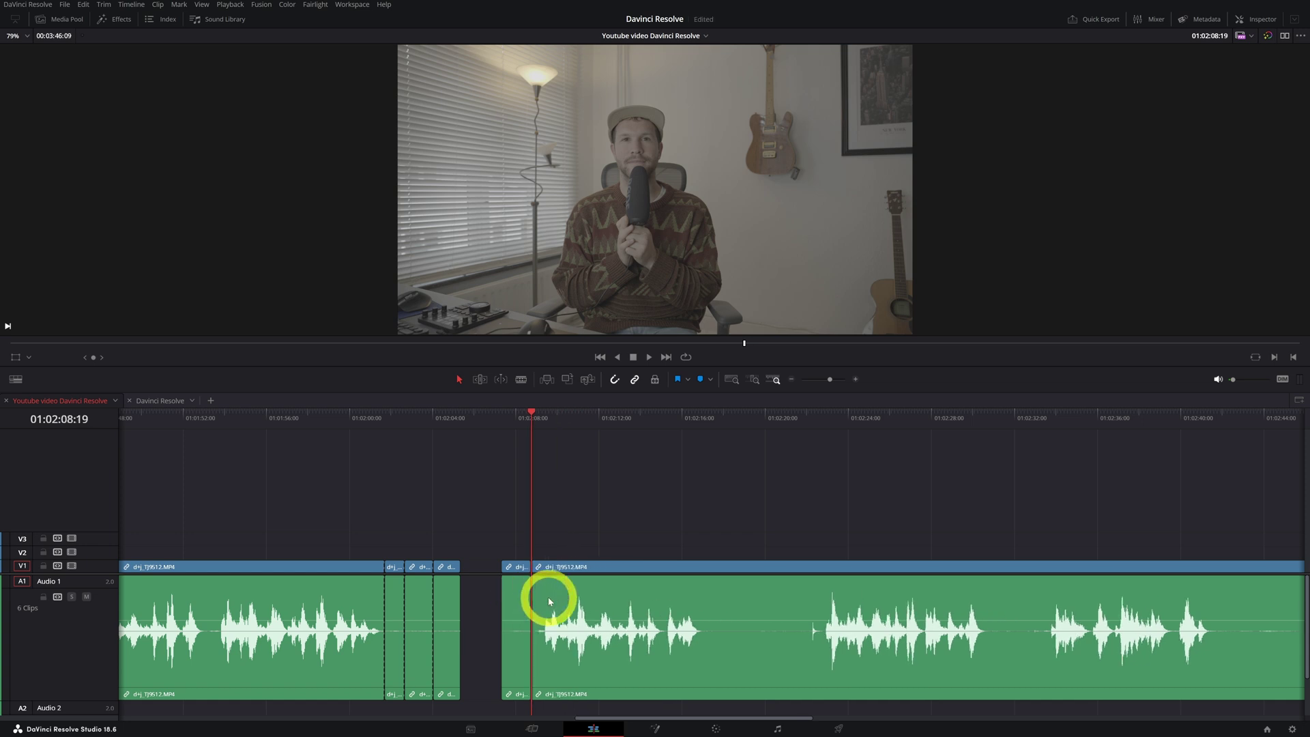
pyautogui.click(481, 571)
pyautogui.hotkey('shift', 'BackSpace')
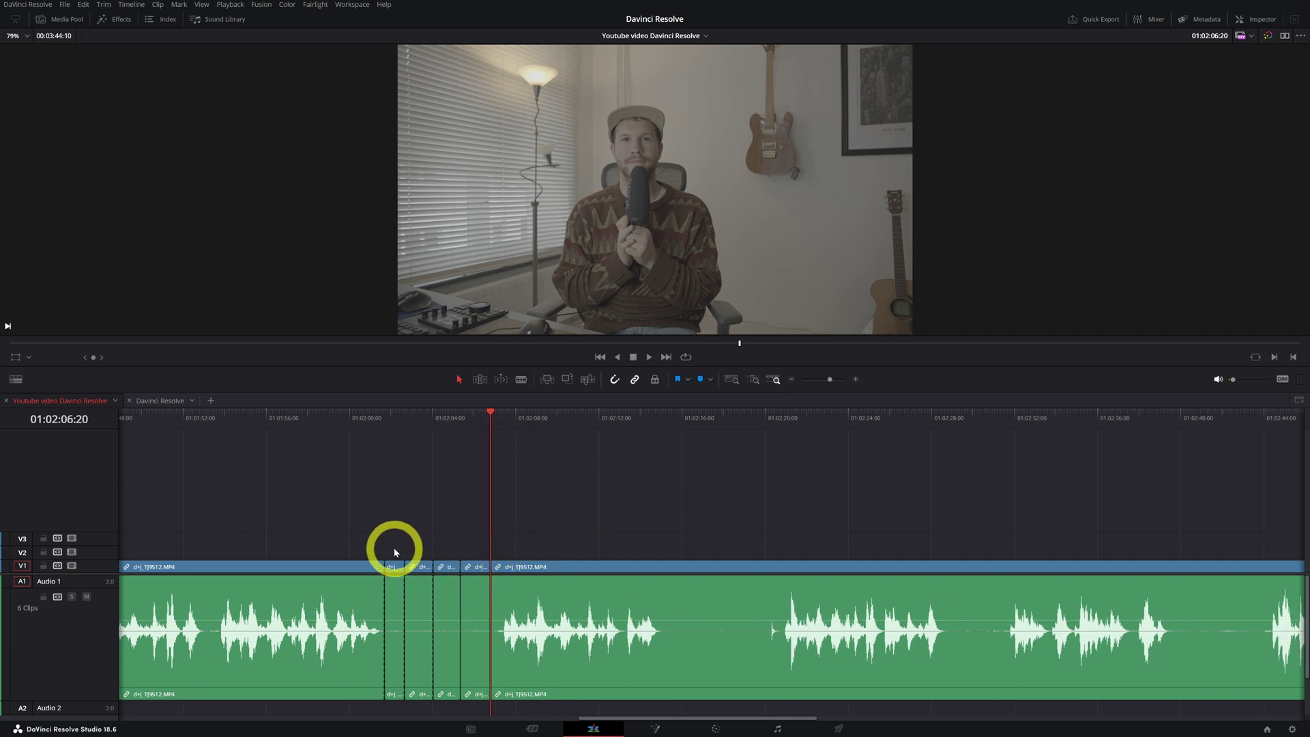
pyautogui.moveTo(394, 548); pyautogui.dragTo(475, 623)
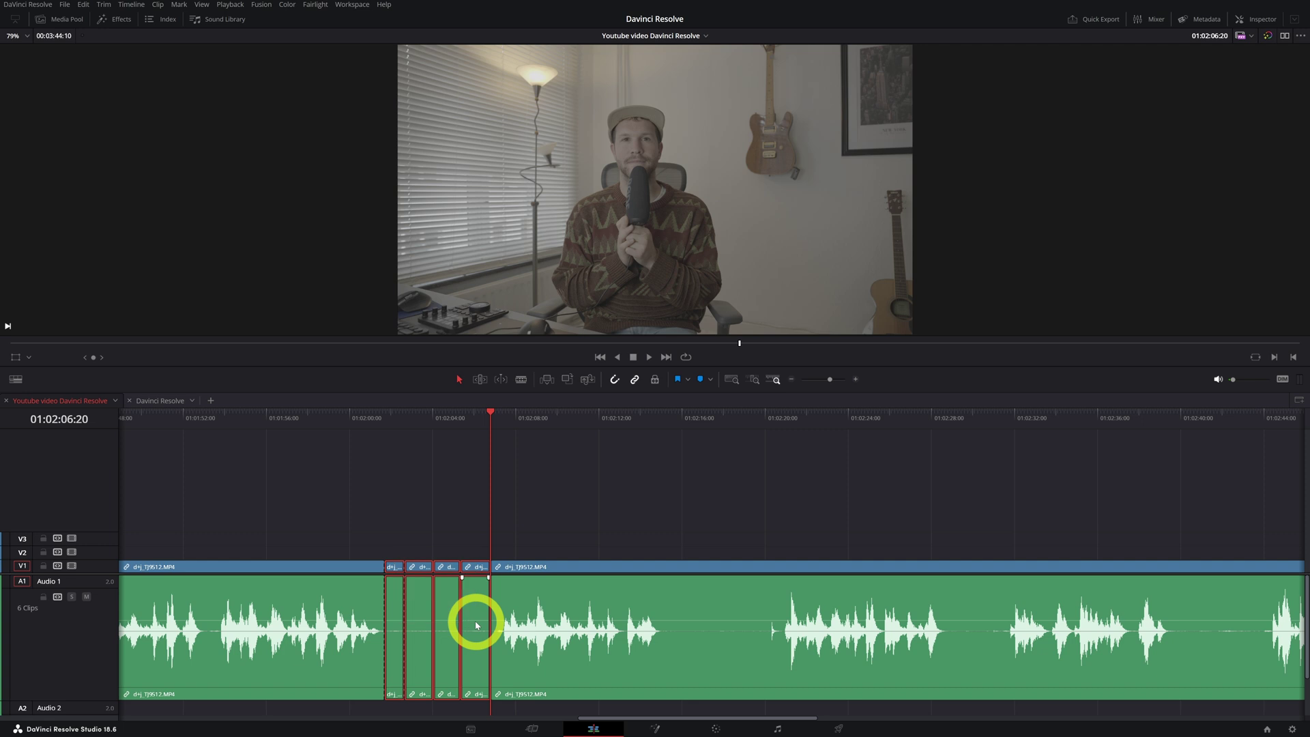
pyautogui.hotkey('shift', 'BackSpace')
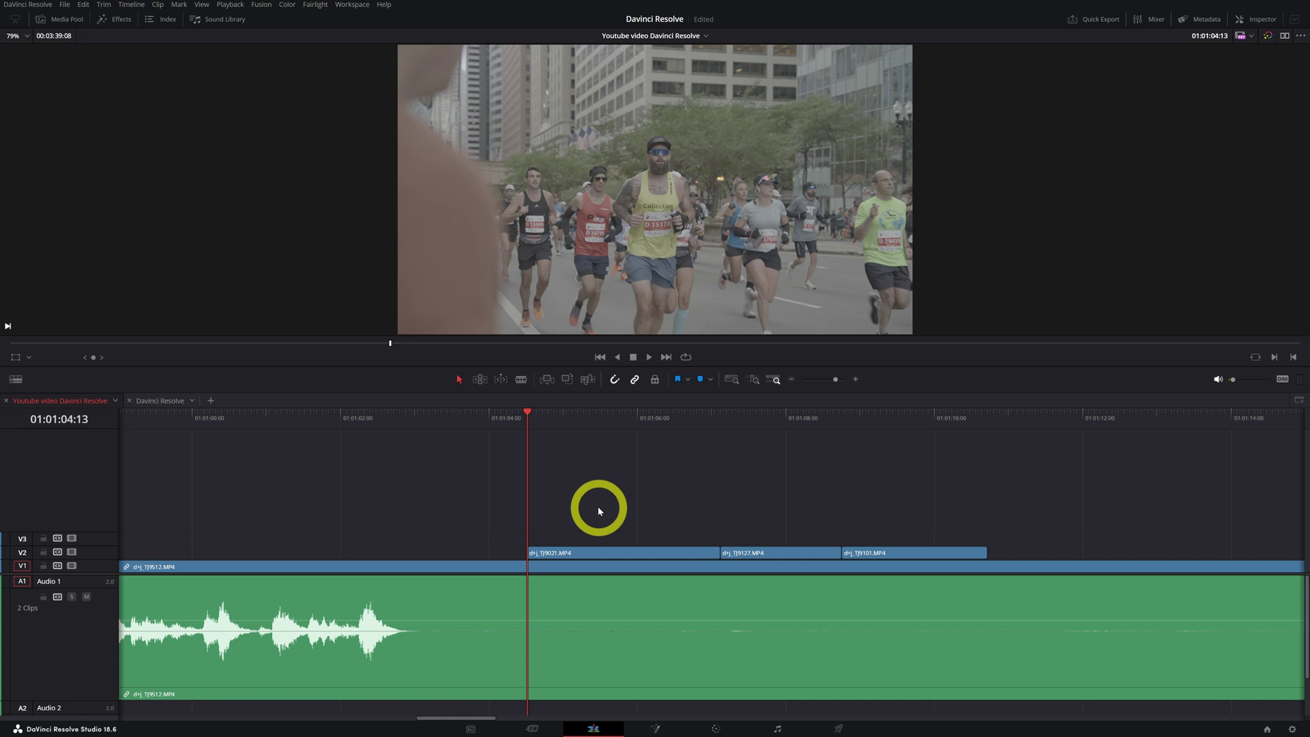
# Trim 11 frames off d+j_TJ9021's end and 4 off its start, then butt it against d+j_TJ9127
pyautogui.click(539, 424)
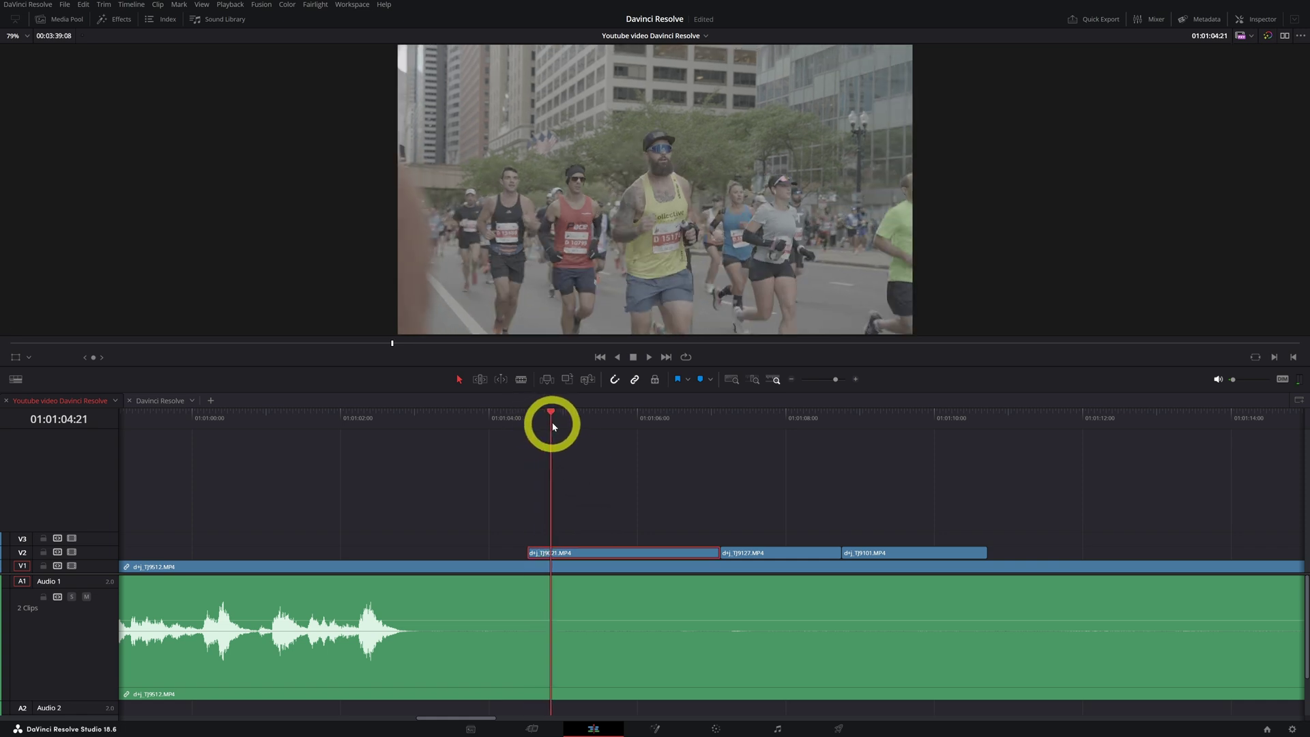
pyautogui.moveTo(552, 426); pyautogui.dragTo(688, 421)
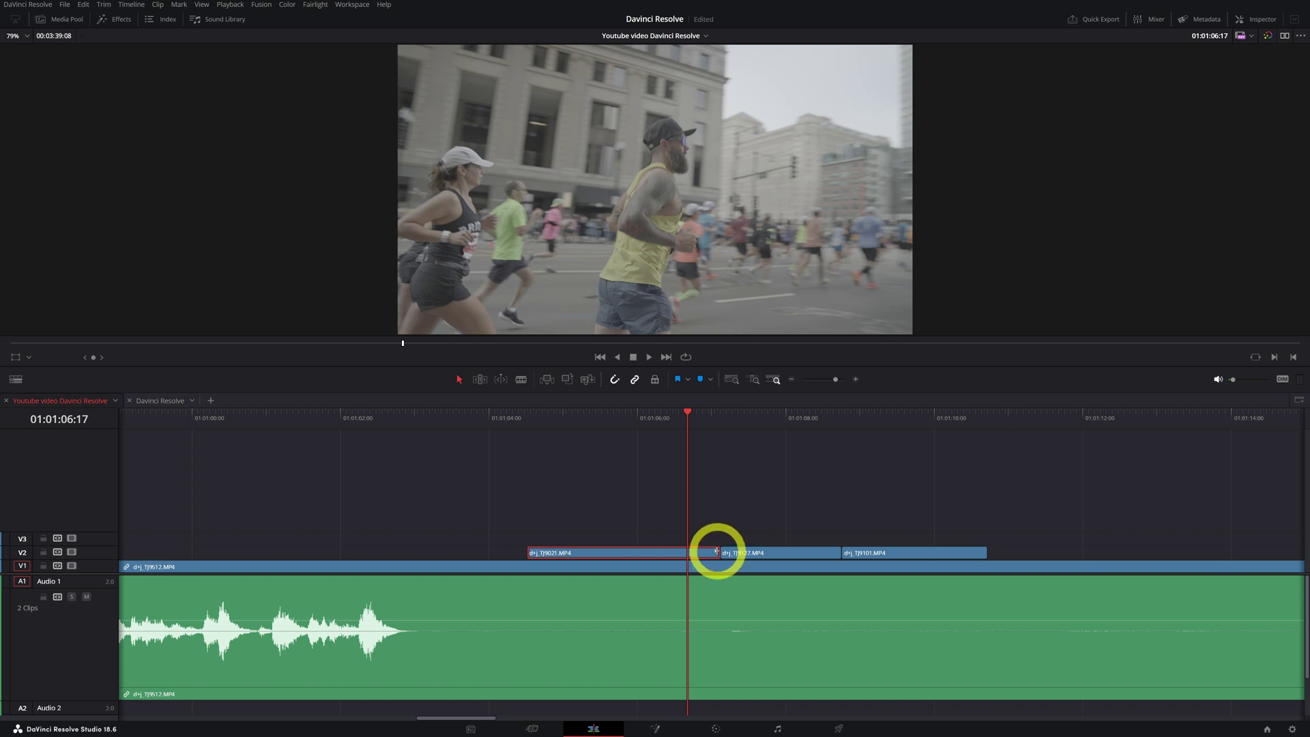
pyautogui.moveTo(716, 551); pyautogui.dragTo(687, 553)
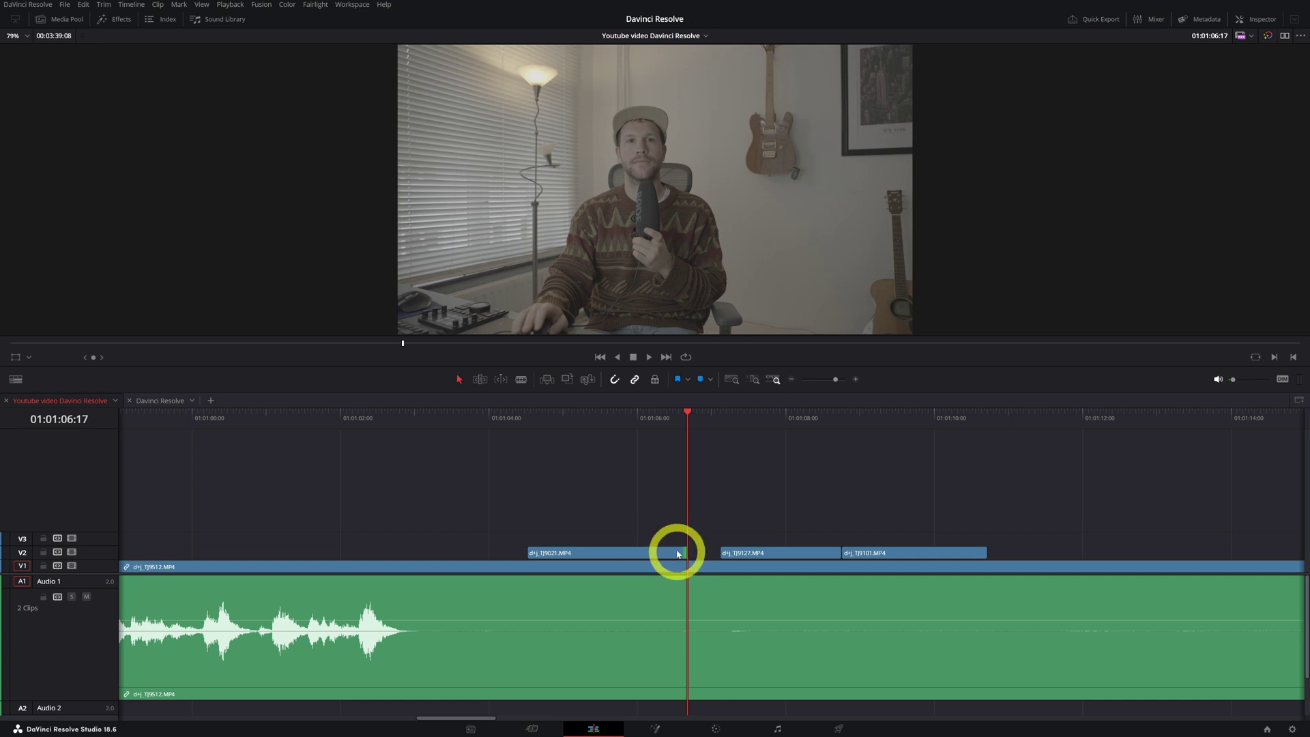
pyautogui.moveTo(600, 418); pyautogui.dragTo(565, 428)
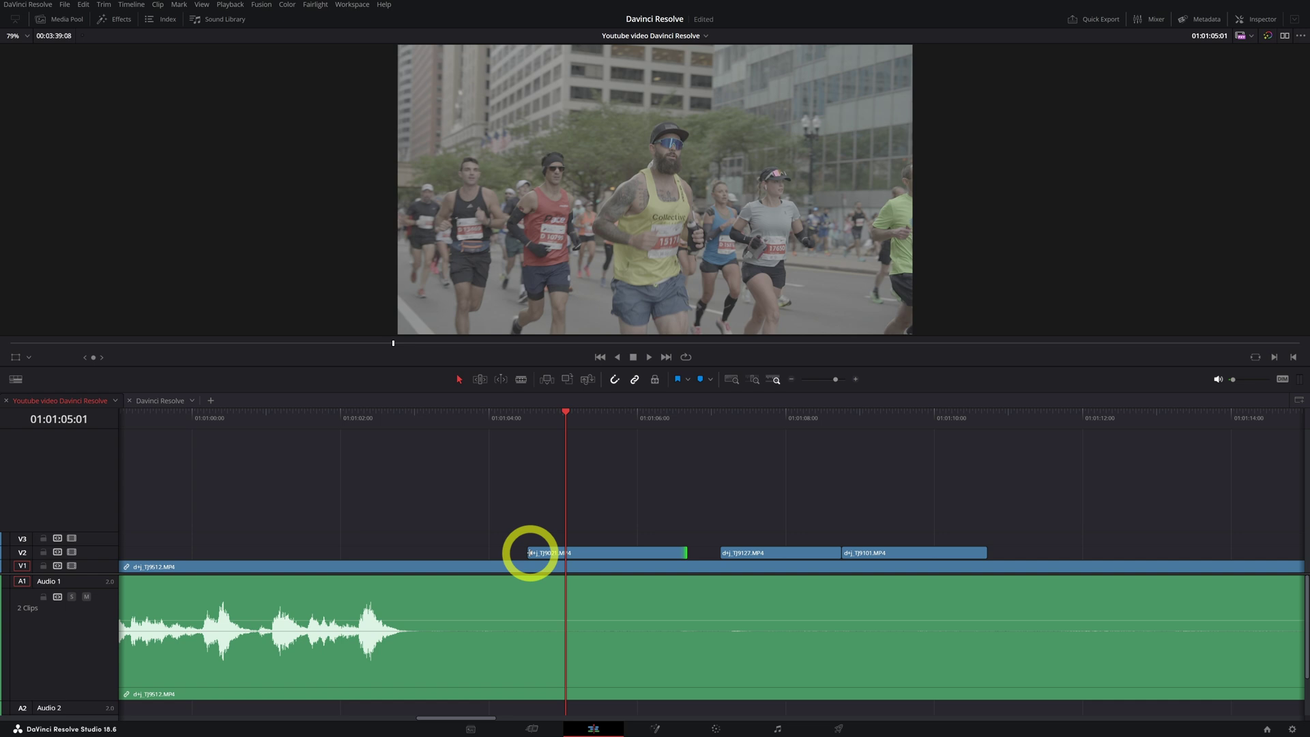
pyautogui.moveTo(529, 552); pyautogui.dragTo(566, 552)
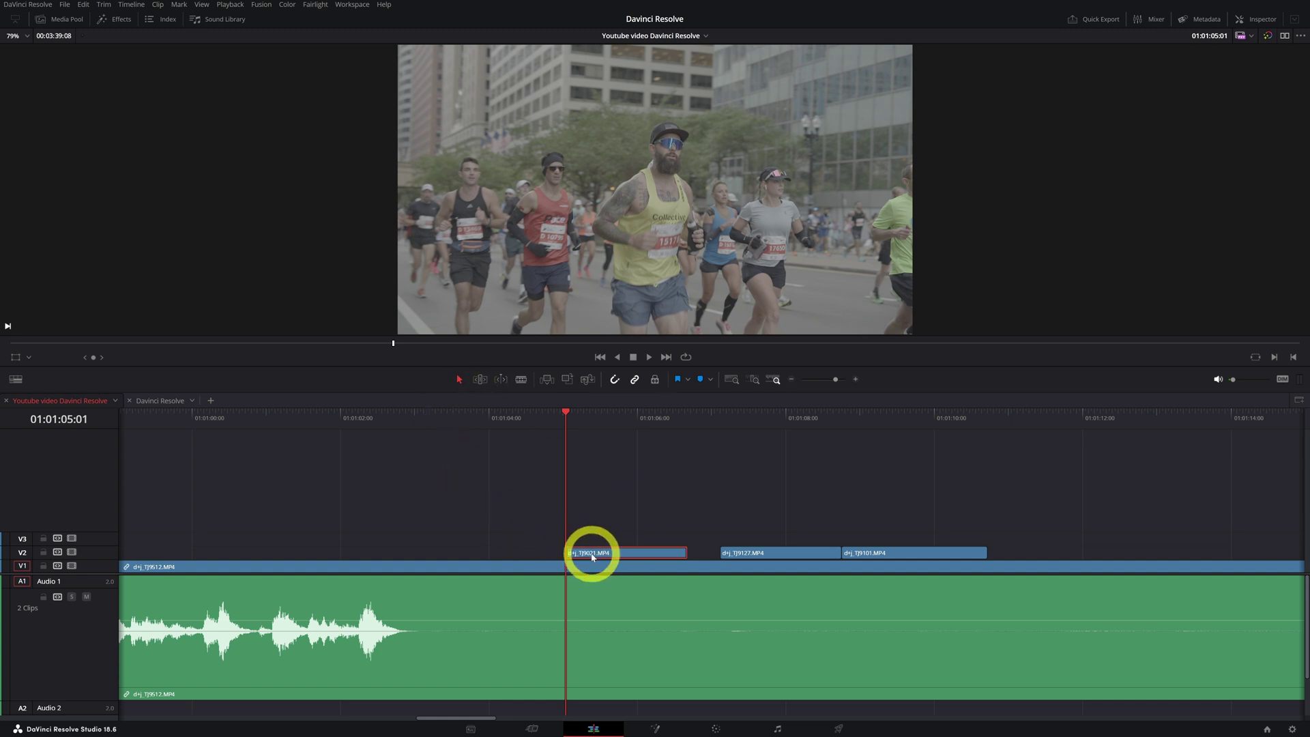
pyautogui.moveTo(593, 556); pyautogui.dragTo(626, 556)
# Enter Trim Edit mode and select the edit point between d+j_TJ9021 and d+j_TJ9127
pyautogui.press('t')
pyautogui.press('Down')
pyautogui.press('Down')
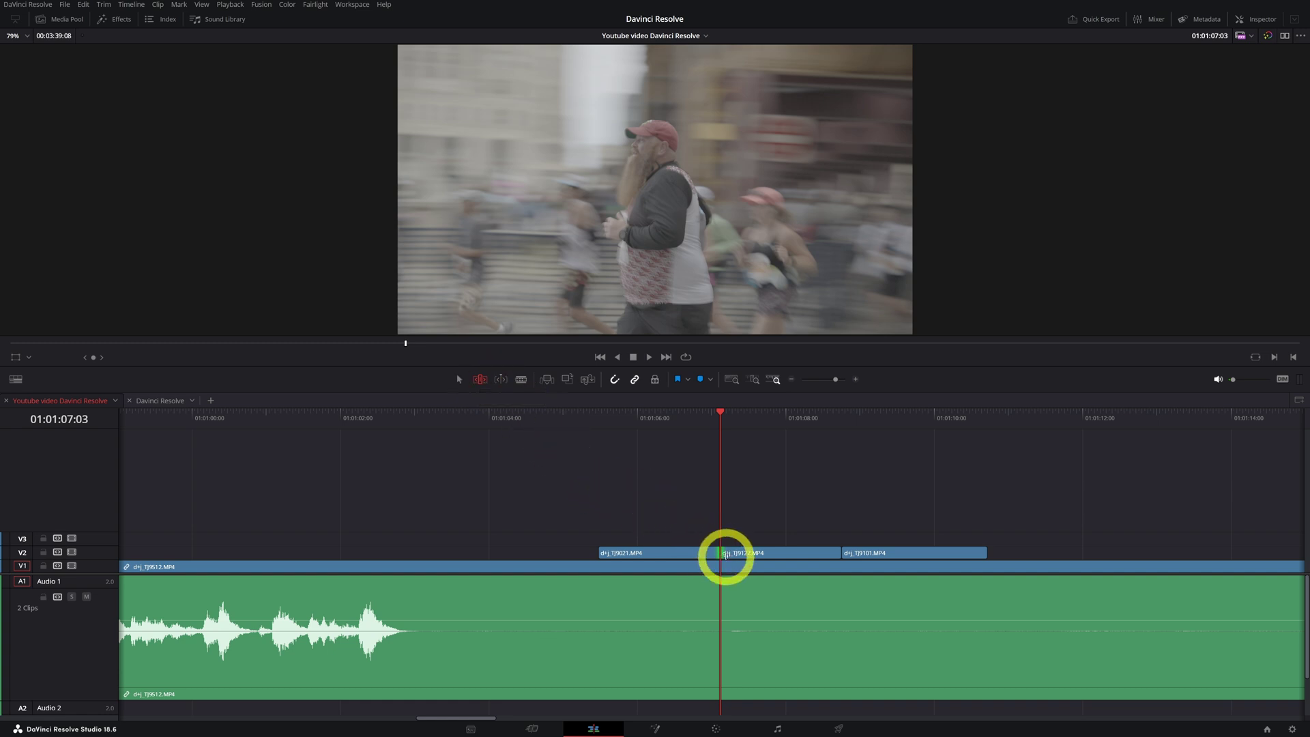
pyautogui.moveTo(725, 555); pyautogui.dragTo(720, 553)
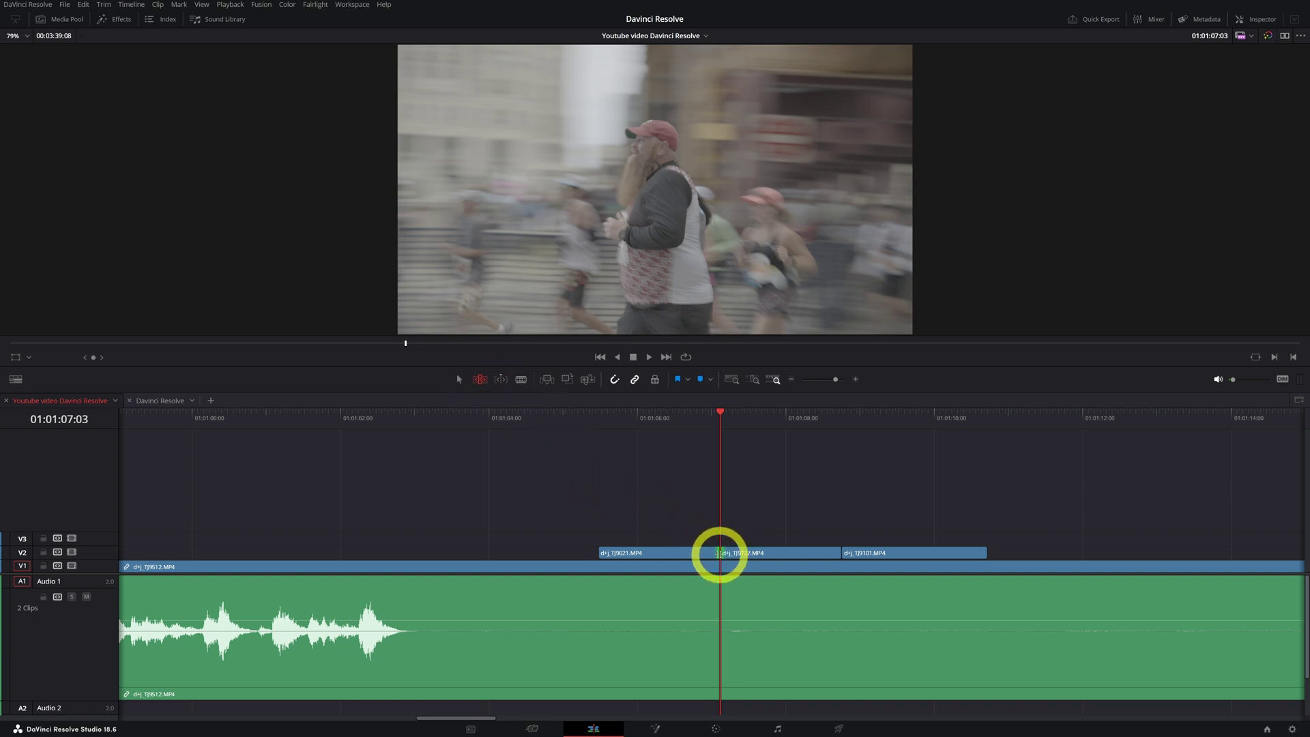
pyautogui.click(481, 386)
pyautogui.moveTo(720, 552); pyautogui.dragTo(723, 553)
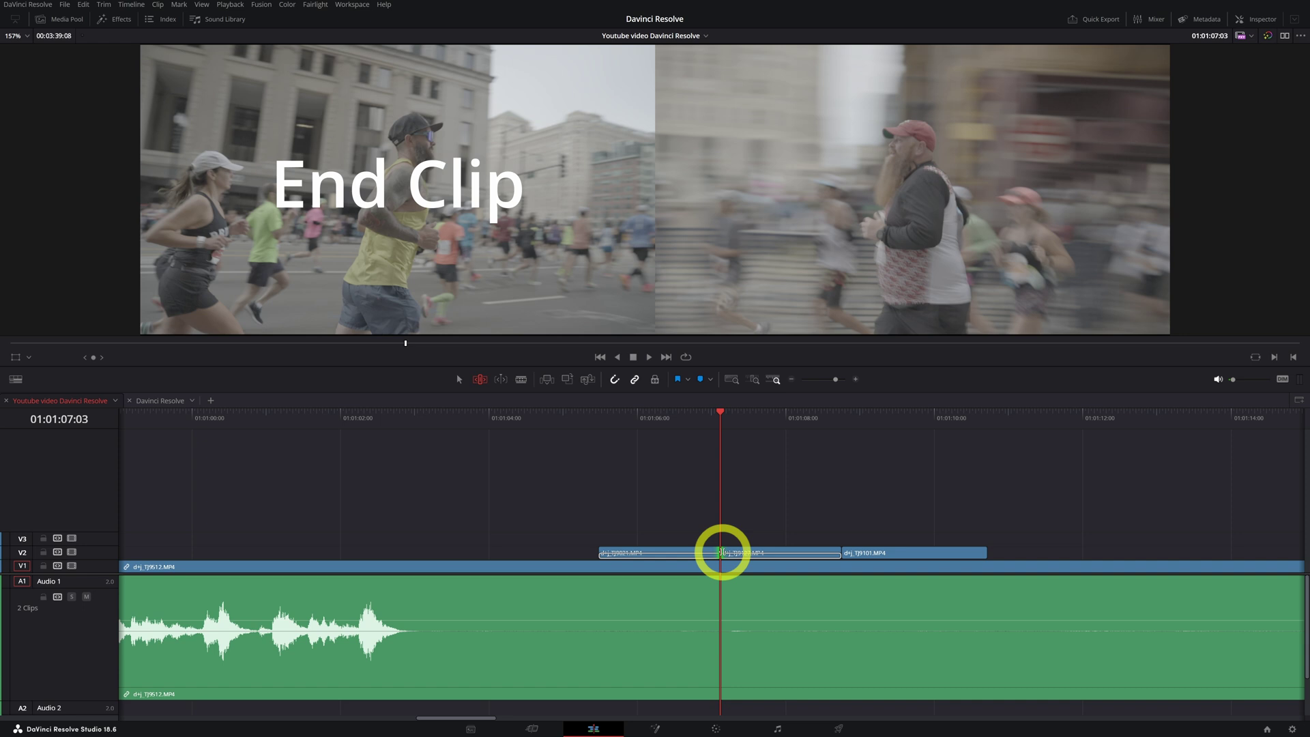
pyautogui.moveTo(721, 552); pyautogui.dragTo(722, 552)
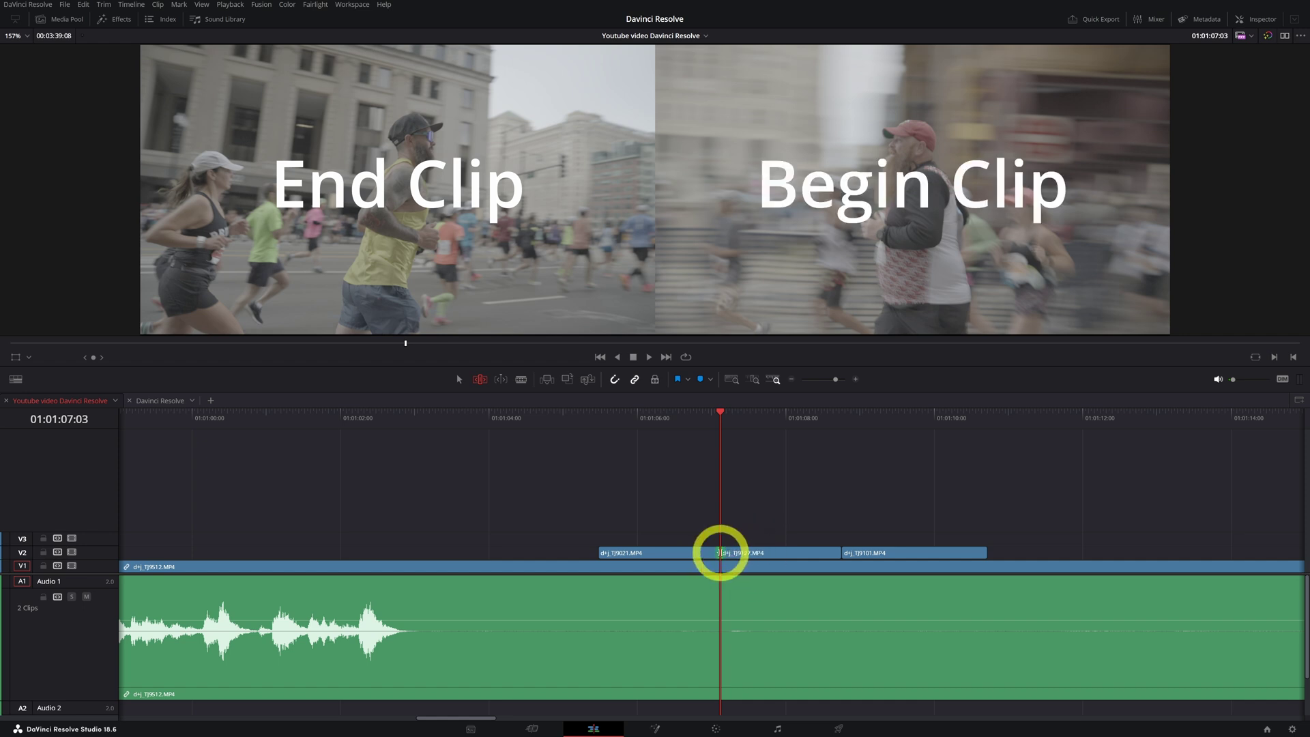
pyautogui.click(721, 553)
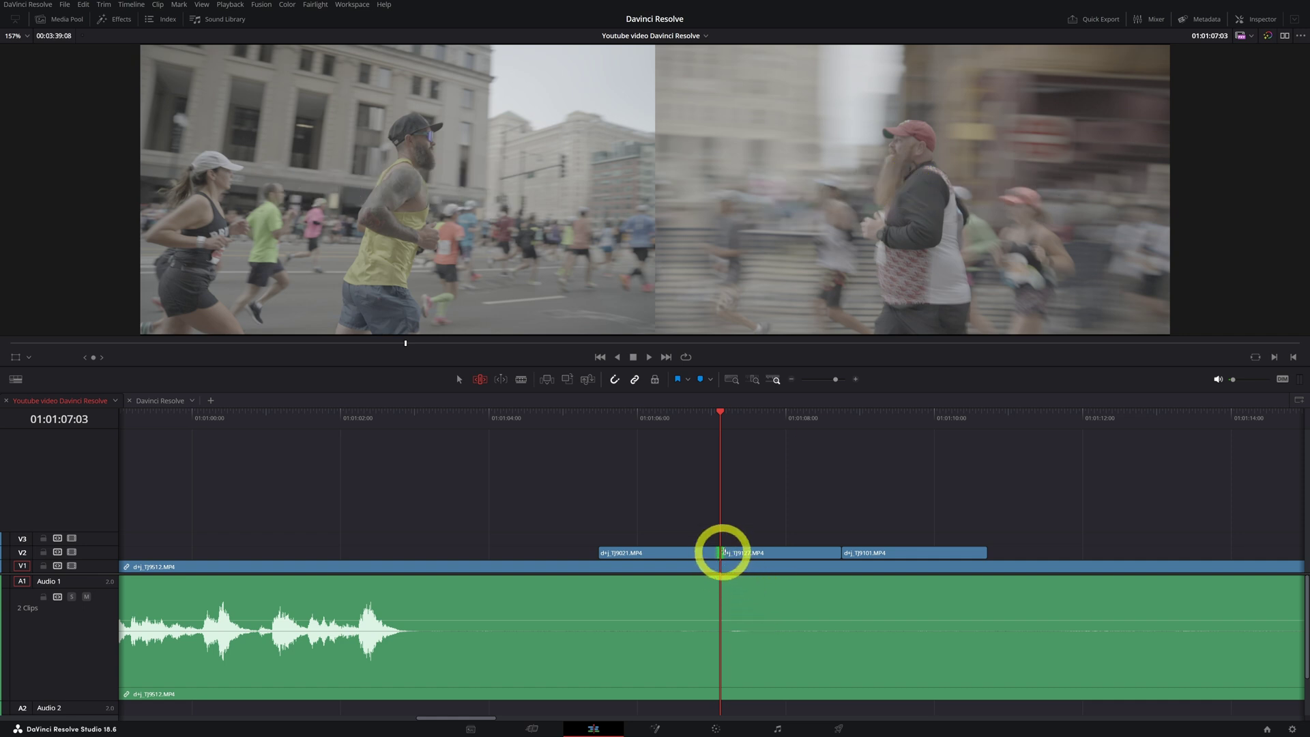
# Roll that cut 9 frames later and the cut before d+j_TJ9101 6 frames later, previewing each
pyautogui.click(720, 552)
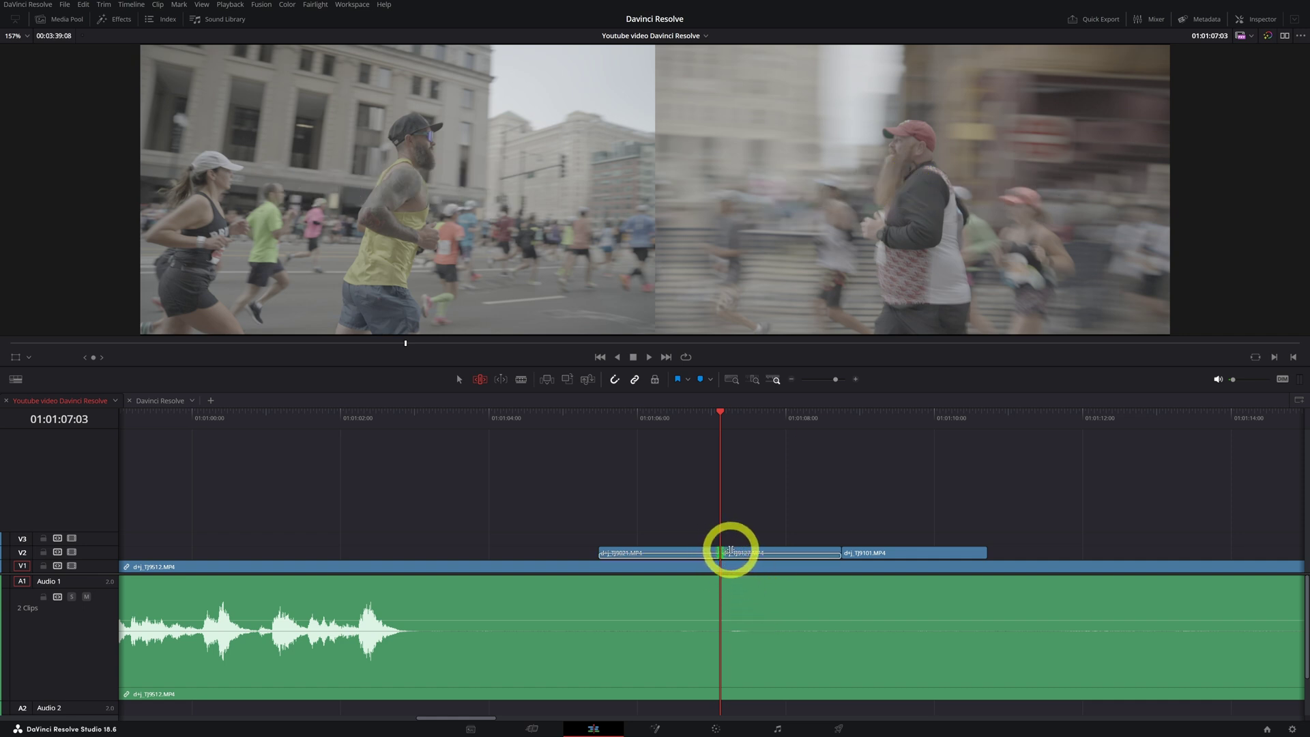
pyautogui.moveTo(728, 550); pyautogui.dragTo(749, 544)
pyautogui.press('/')
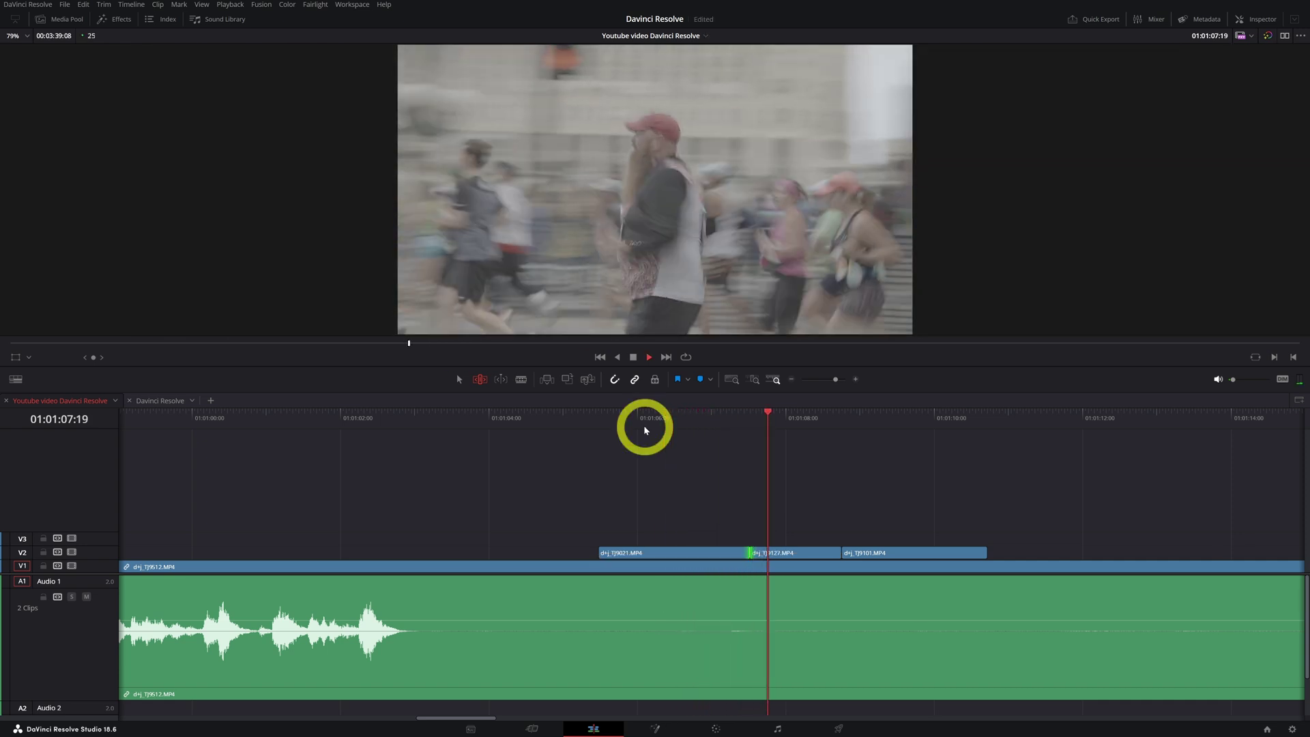
pyautogui.press('space')
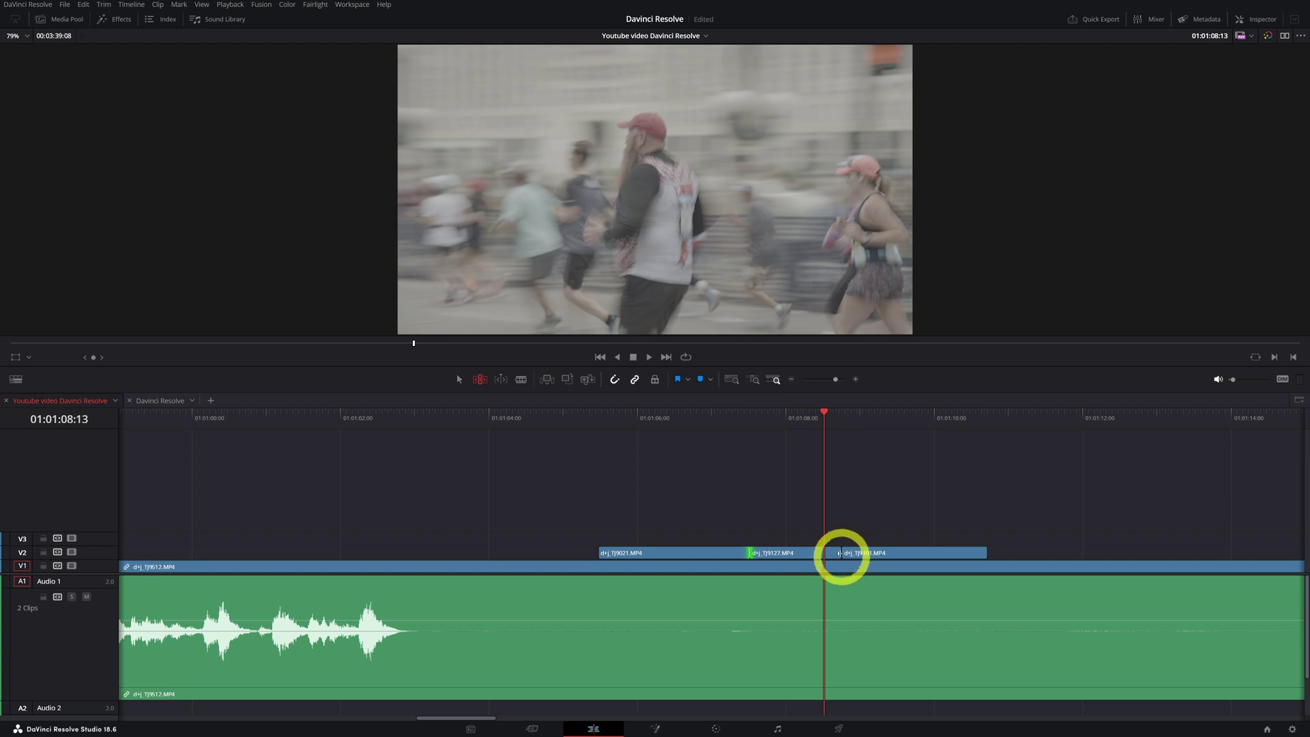
pyautogui.moveTo(839, 553); pyautogui.dragTo(865, 551)
pyautogui.press('space')
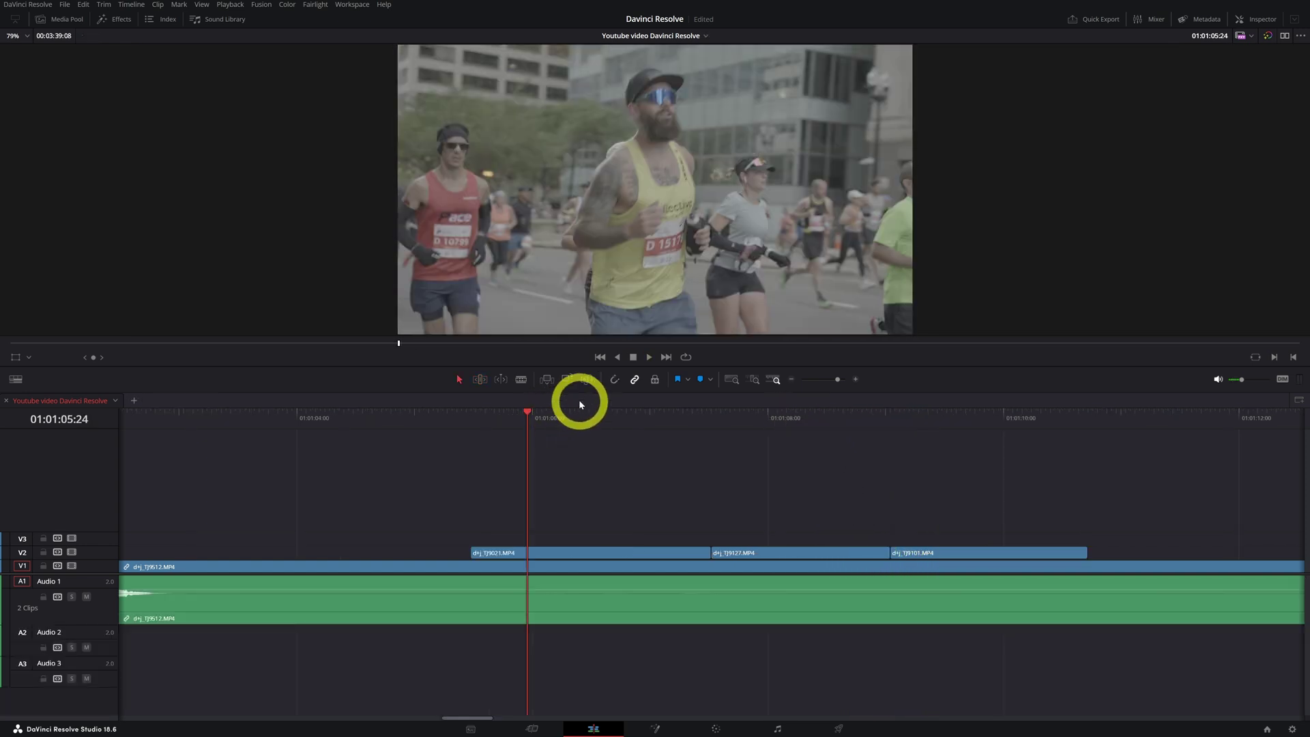
# Enable snapping and drag d+j_TJ9021 up to create track V4, then back to V2
pyautogui.click(614, 380)
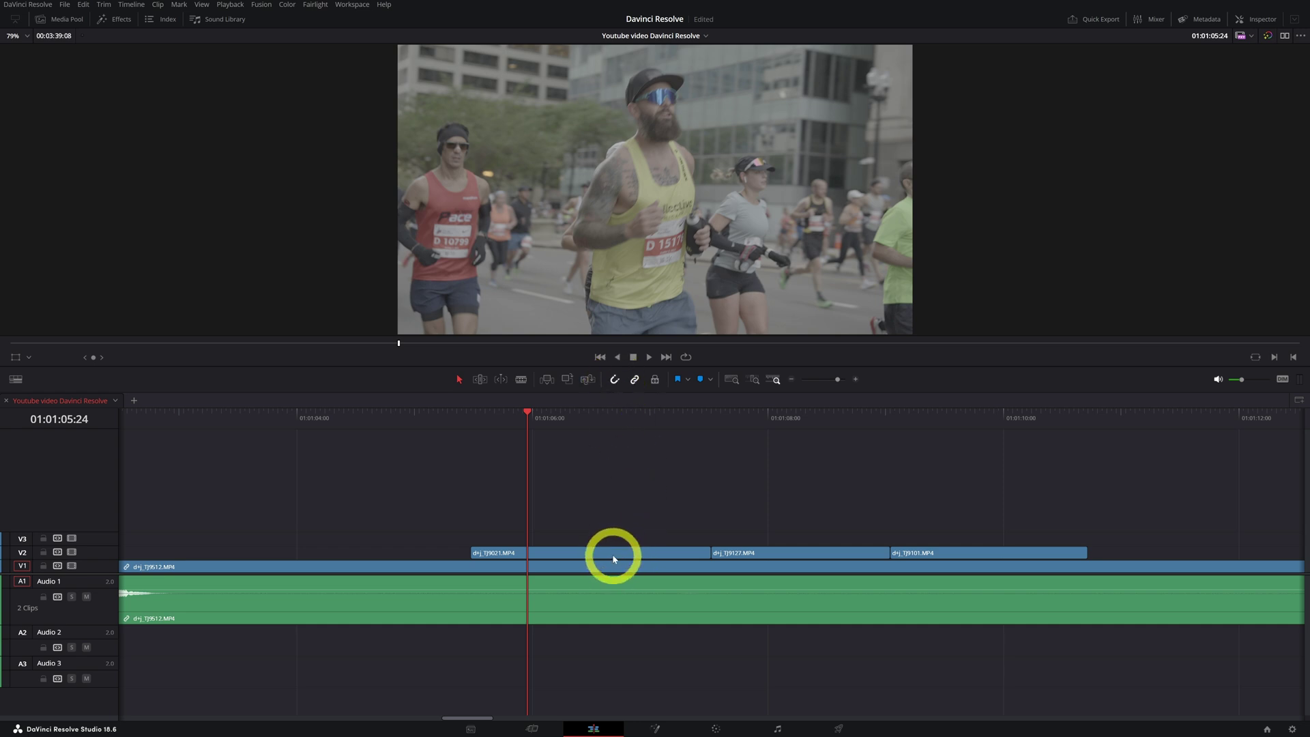
pyautogui.moveTo(613, 558)
pyautogui.mouseDown()
pyautogui.moveTo(529, 527)
pyautogui.moveTo(423, 531)
pyautogui.moveTo(513, 508)
pyautogui.moveTo(581, 550)
pyautogui.moveTo(766, 555)
pyautogui.moveTo(635, 557)
pyautogui.mouseUp()
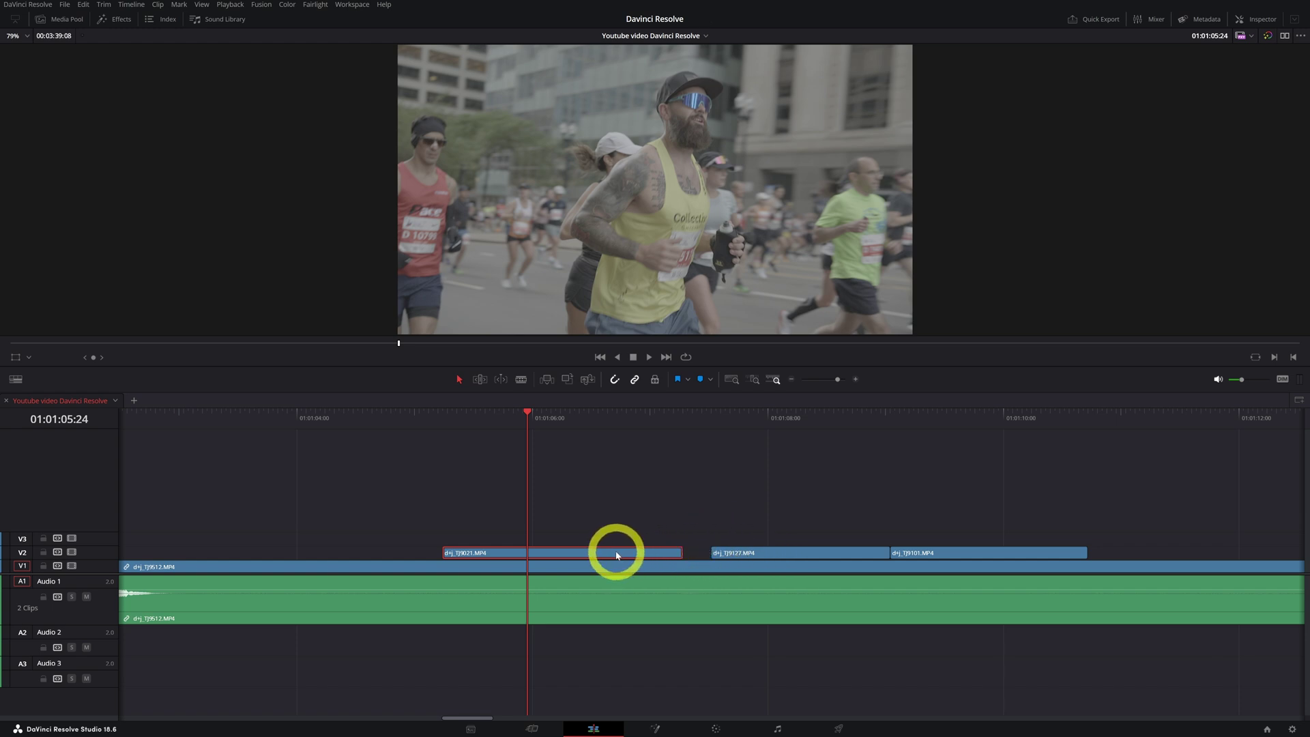
pyautogui.moveTo(620, 554); pyautogui.dragTo(635, 556)
pyautogui.hscroll(3, 614, 536)
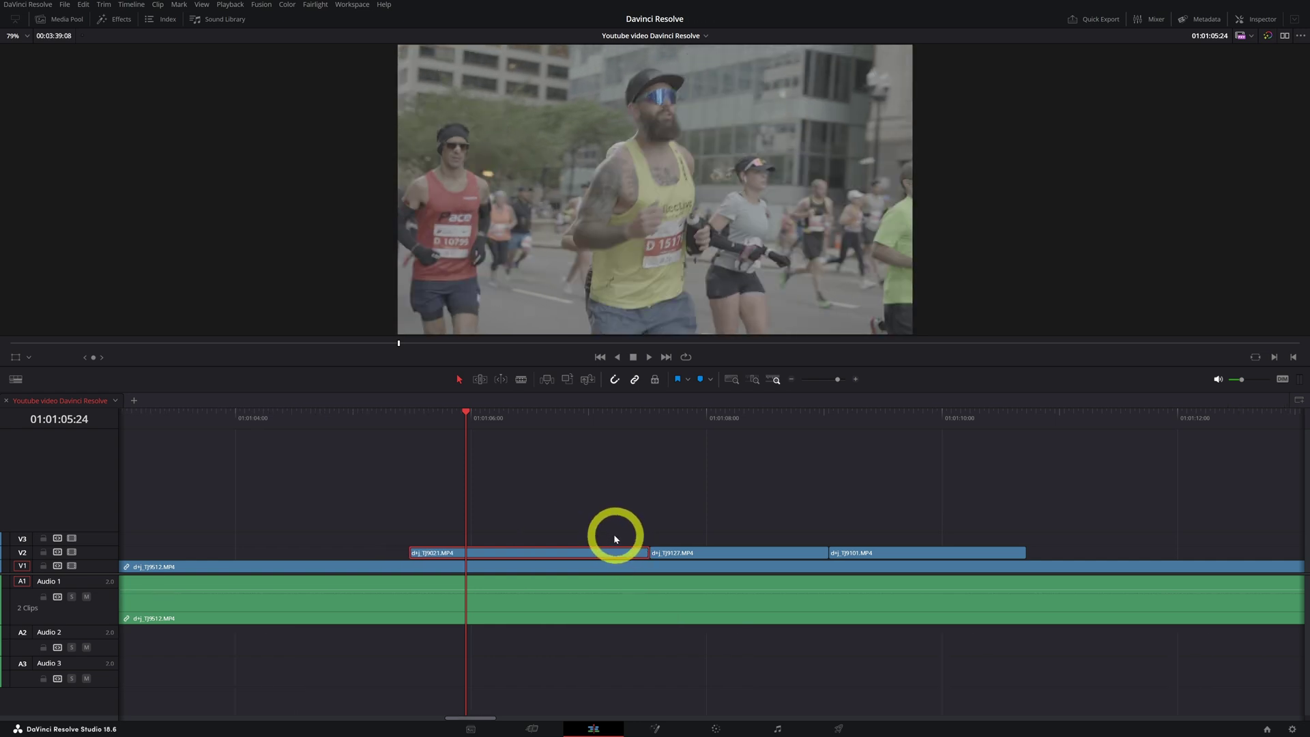
pyautogui.moveTo(526, 544); pyautogui.dragTo(559, 505)
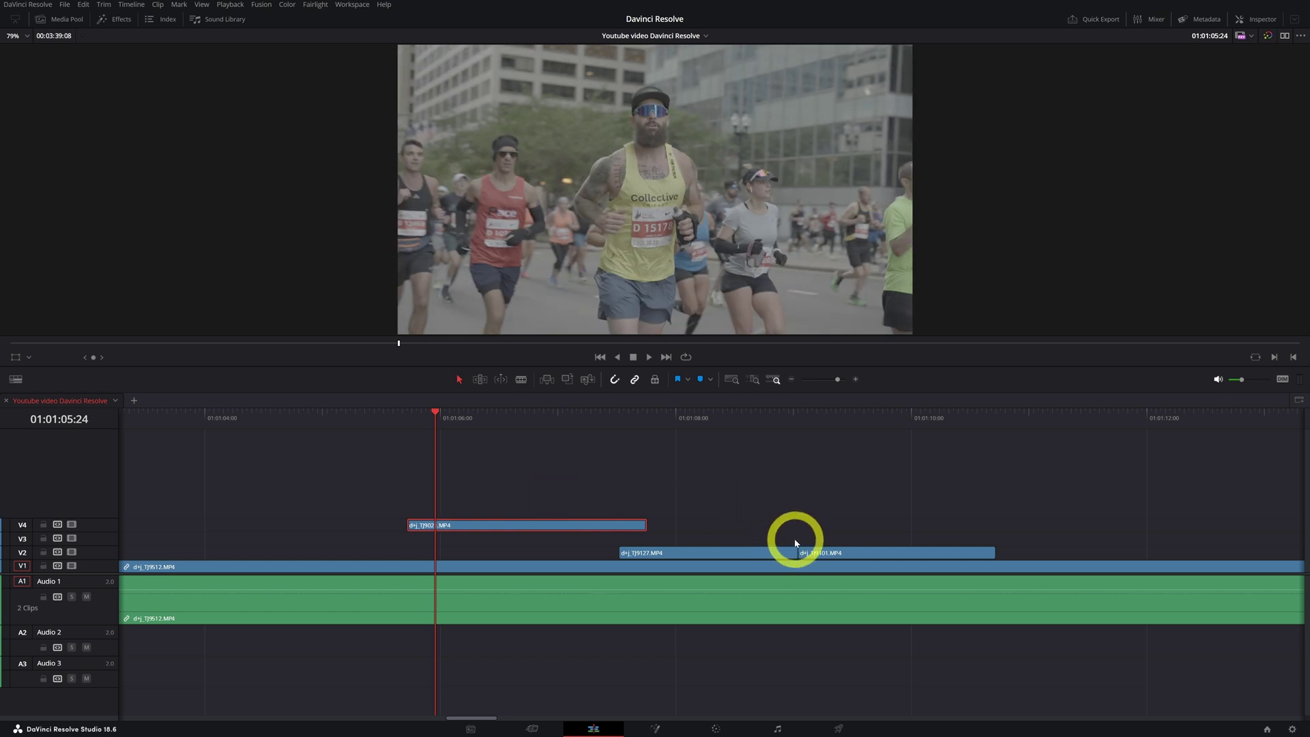
pyautogui.moveTo(615, 524); pyautogui.dragTo(1214, 546)
pyautogui.moveTo(1105, 558); pyautogui.dragTo(485, 558)
# Preview d+j_TJ9021 and lift it straight up onto V3, keeping its timing
pyautogui.hscroll(-2, 471, 526)
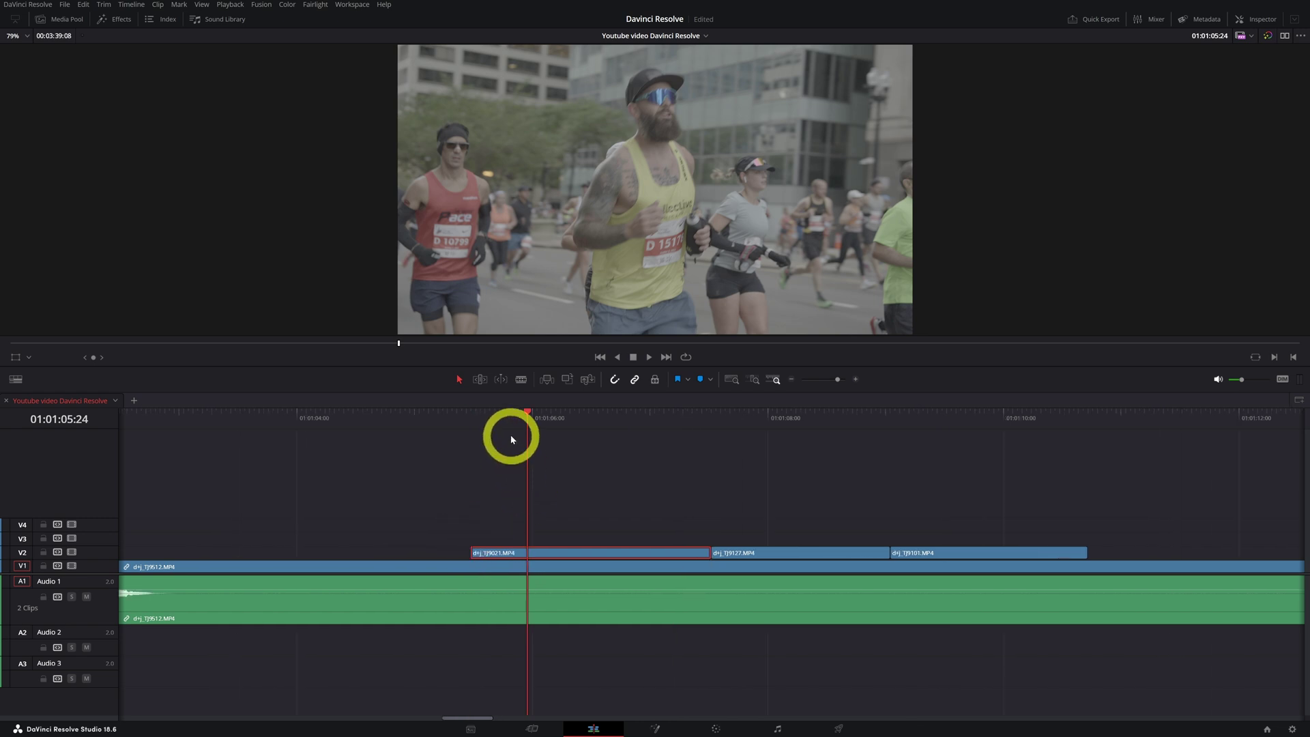
pyautogui.click(472, 419)
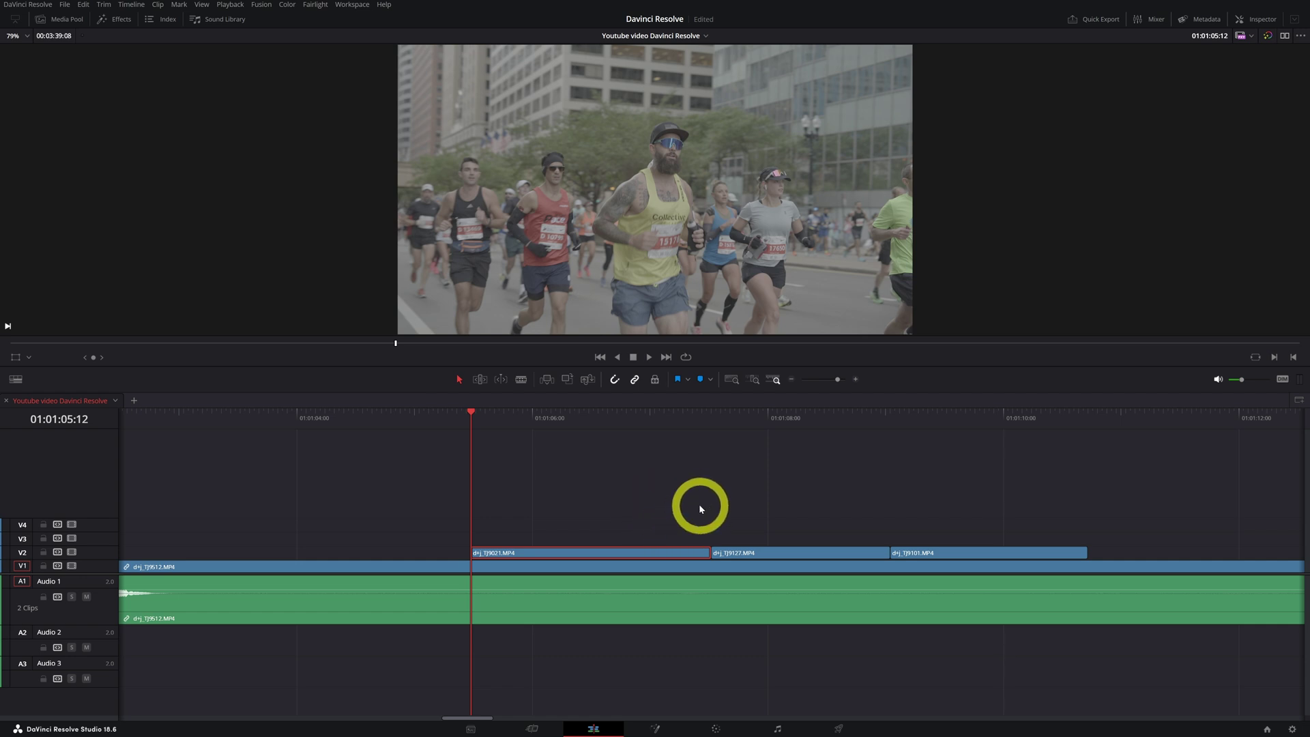
pyautogui.moveTo(710, 418); pyautogui.dragTo(696, 419)
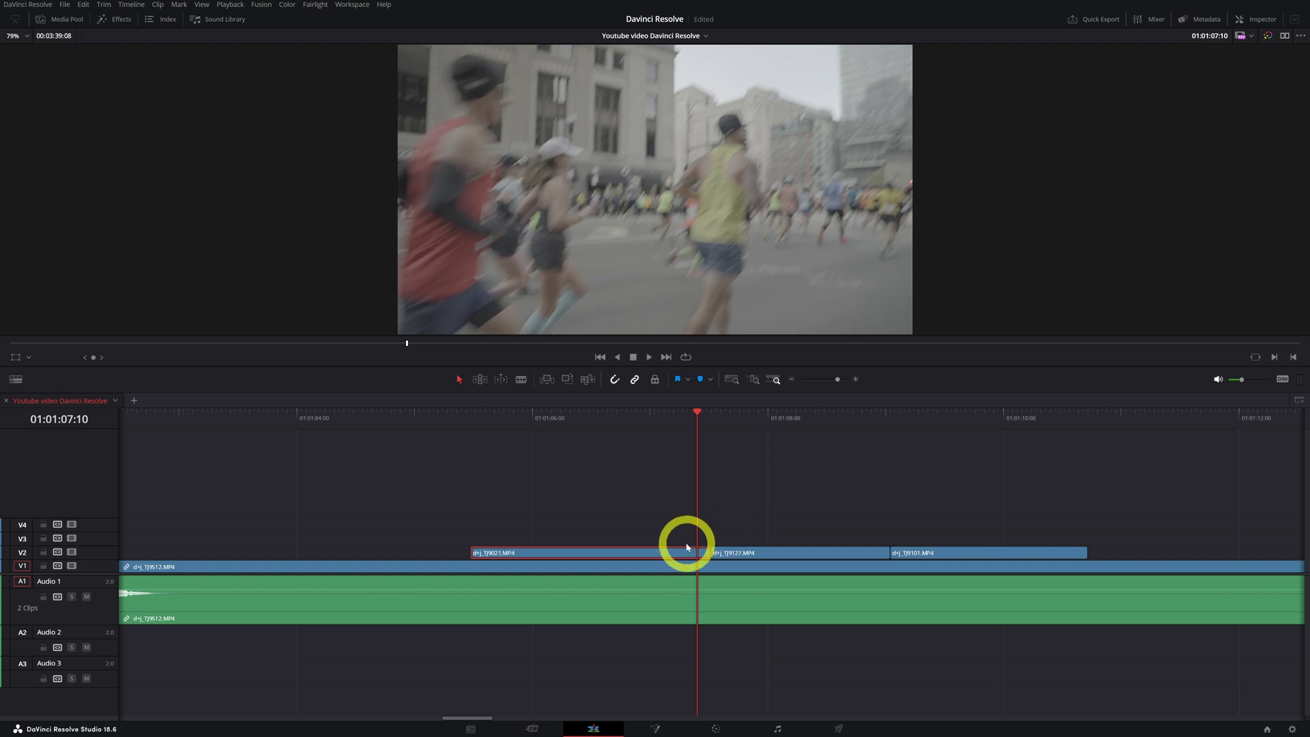
pyautogui.moveTo(671, 556); pyautogui.dragTo(684, 536)
# Toggle snapping and lengthen the end of d+j_TJ9021 on V3 by one frame
pyautogui.scroll(2, 684, 535)
pyautogui.scroll(5, 802, 439)
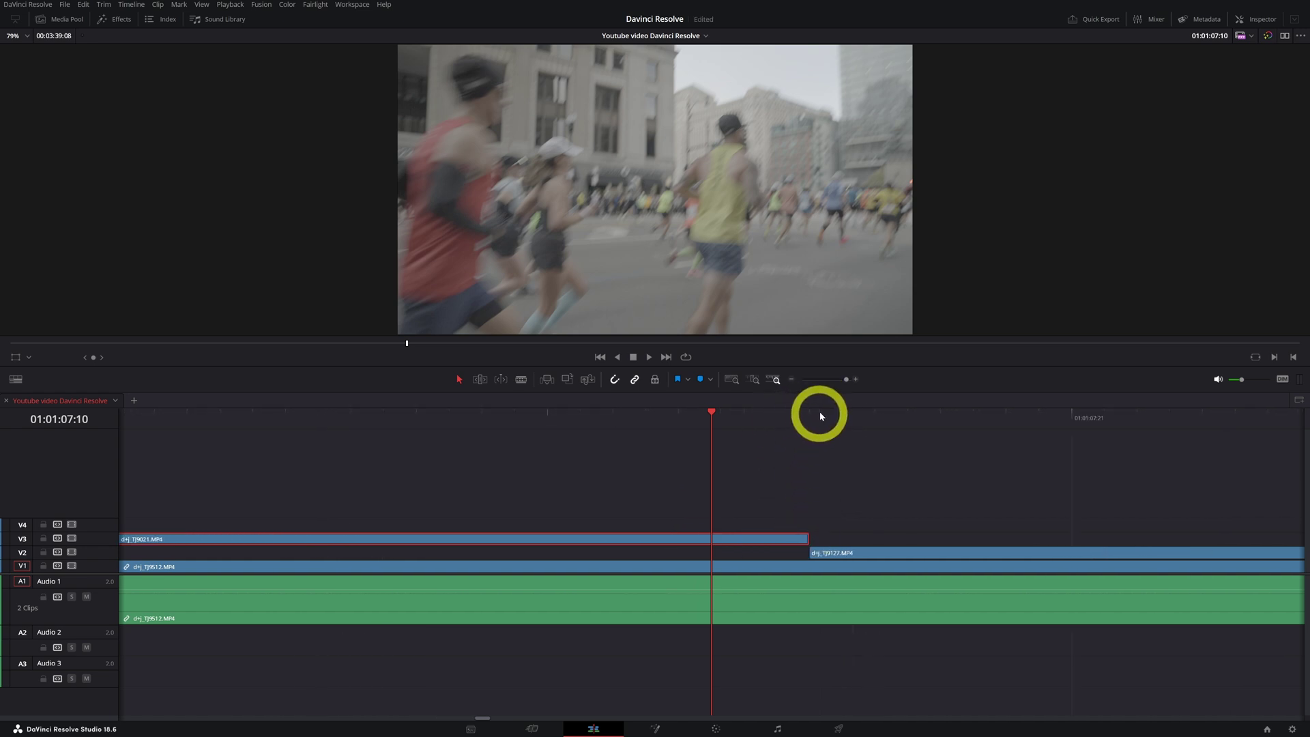
pyautogui.moveTo(830, 544)
pyautogui.mouseDown()
pyautogui.moveTo(952, 540)
pyautogui.moveTo(811, 531)
pyautogui.mouseUp()
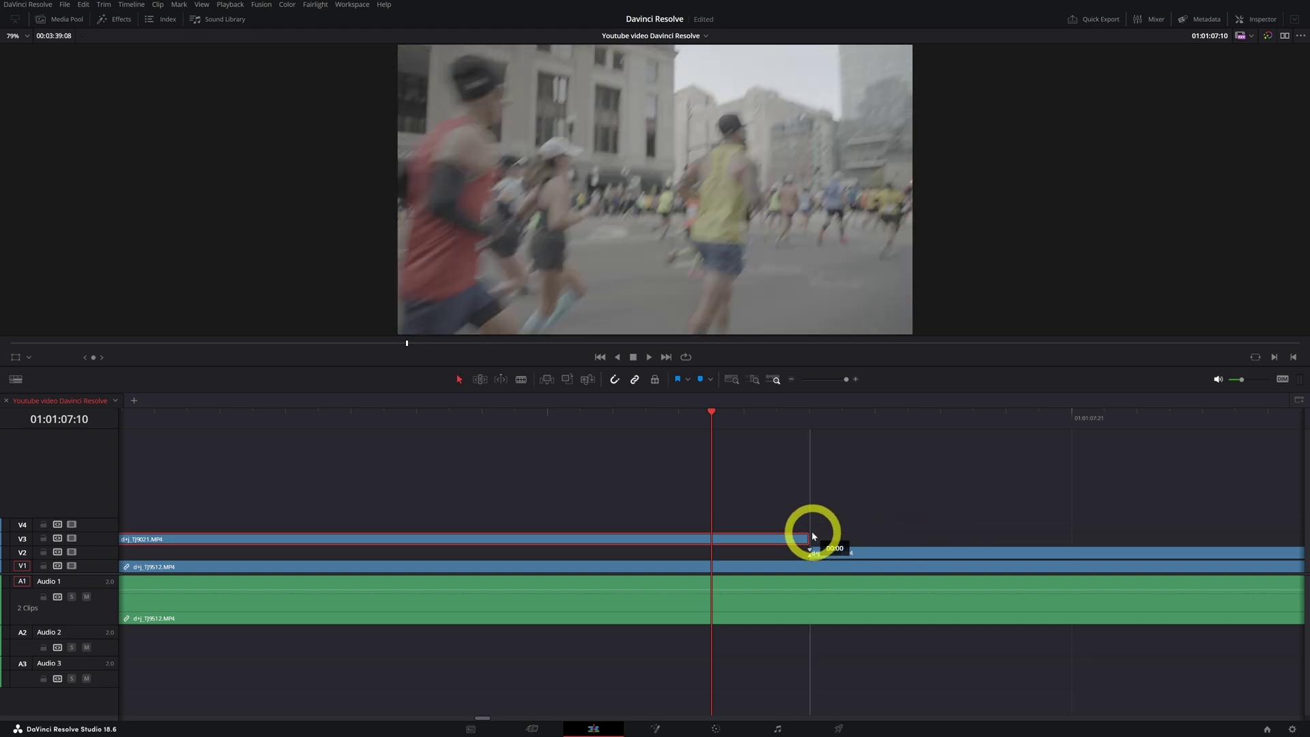
pyautogui.click(615, 382)
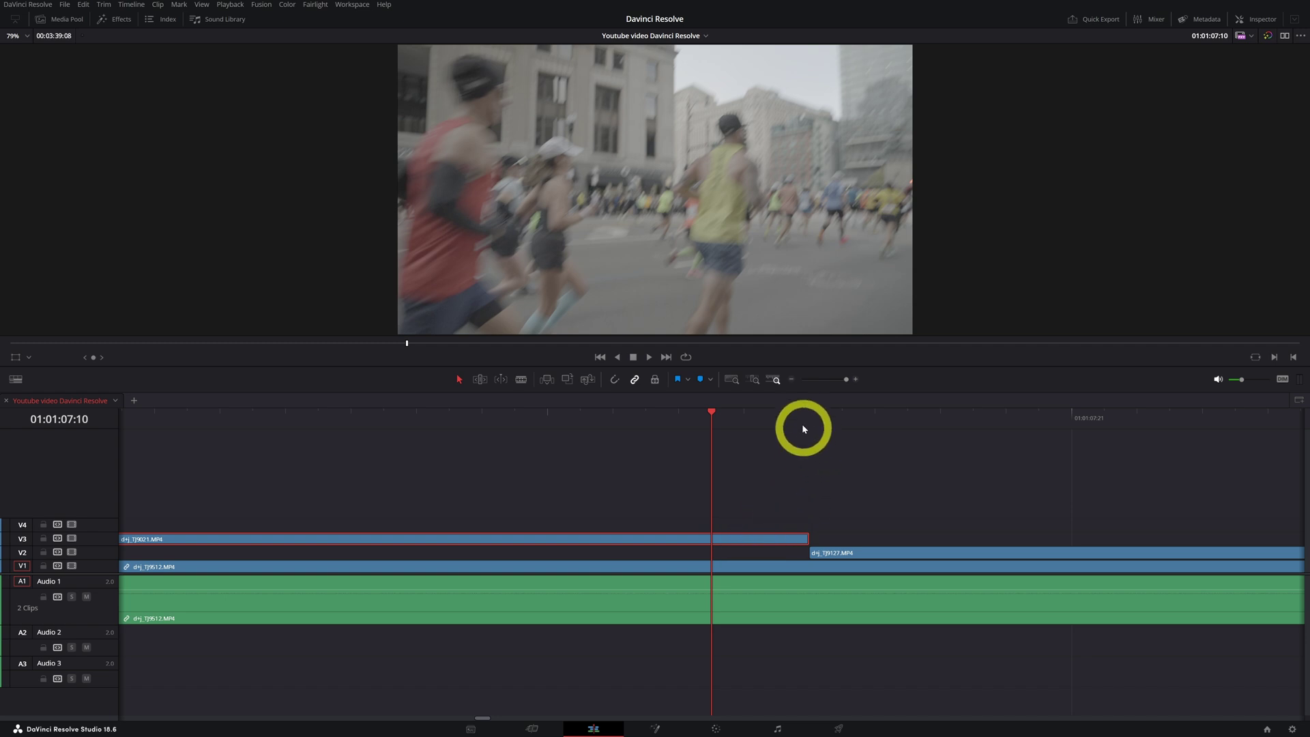
pyautogui.moveTo(807, 413); pyautogui.dragTo(842, 409)
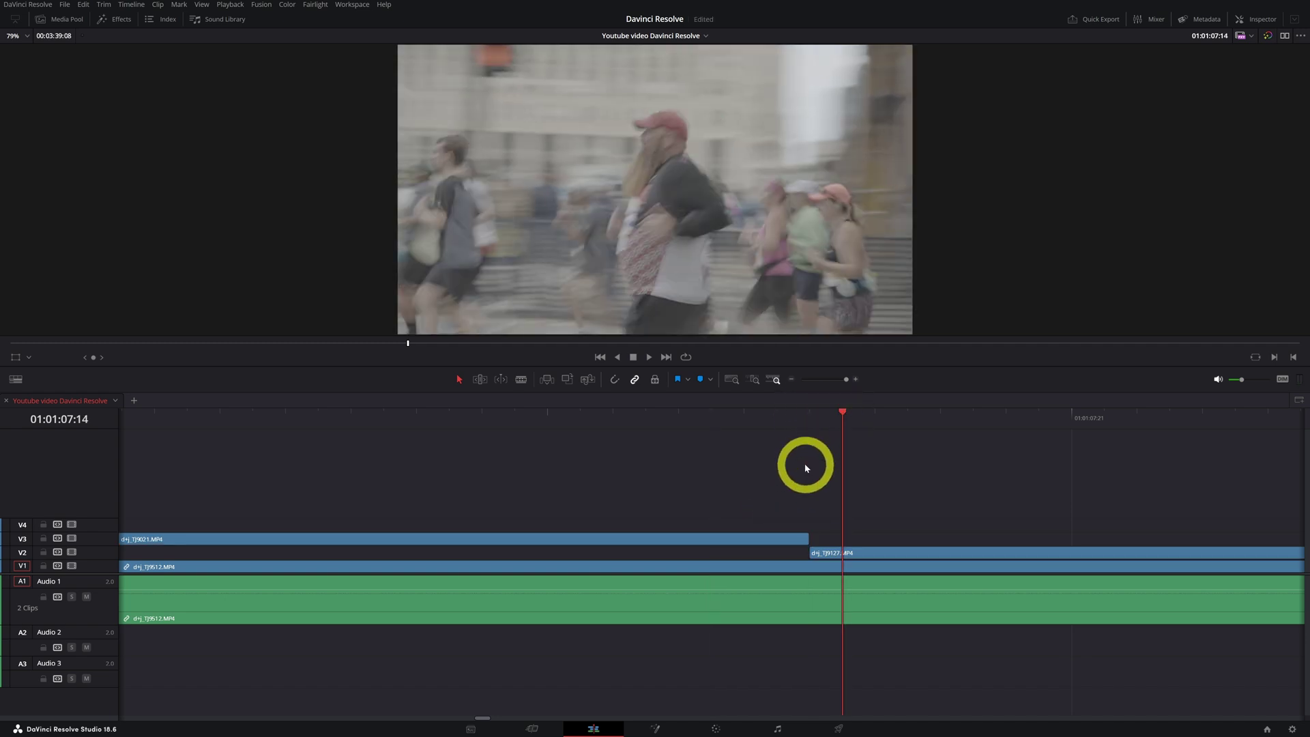
pyautogui.moveTo(804, 462); pyautogui.dragTo(829, 532)
pyautogui.moveTo(861, 419); pyautogui.dragTo(875, 426)
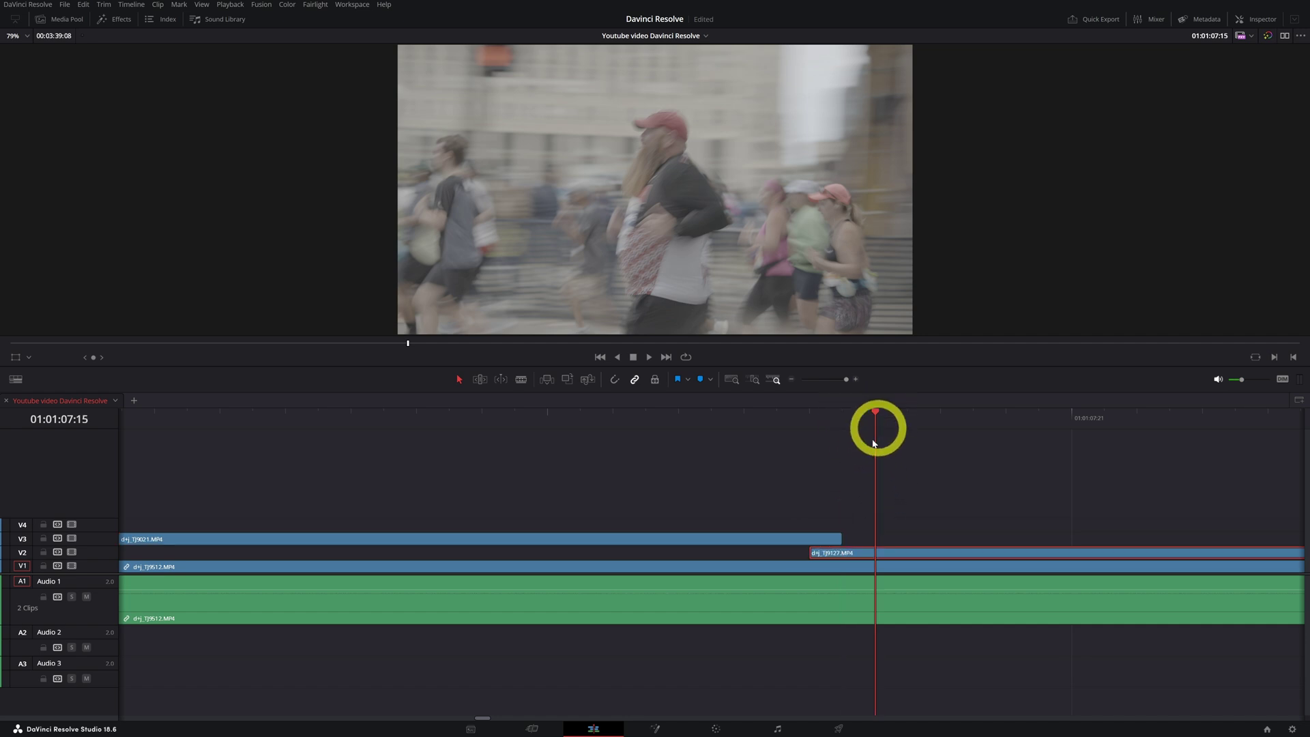
pyautogui.moveTo(792, 539); pyautogui.dragTo(837, 537)
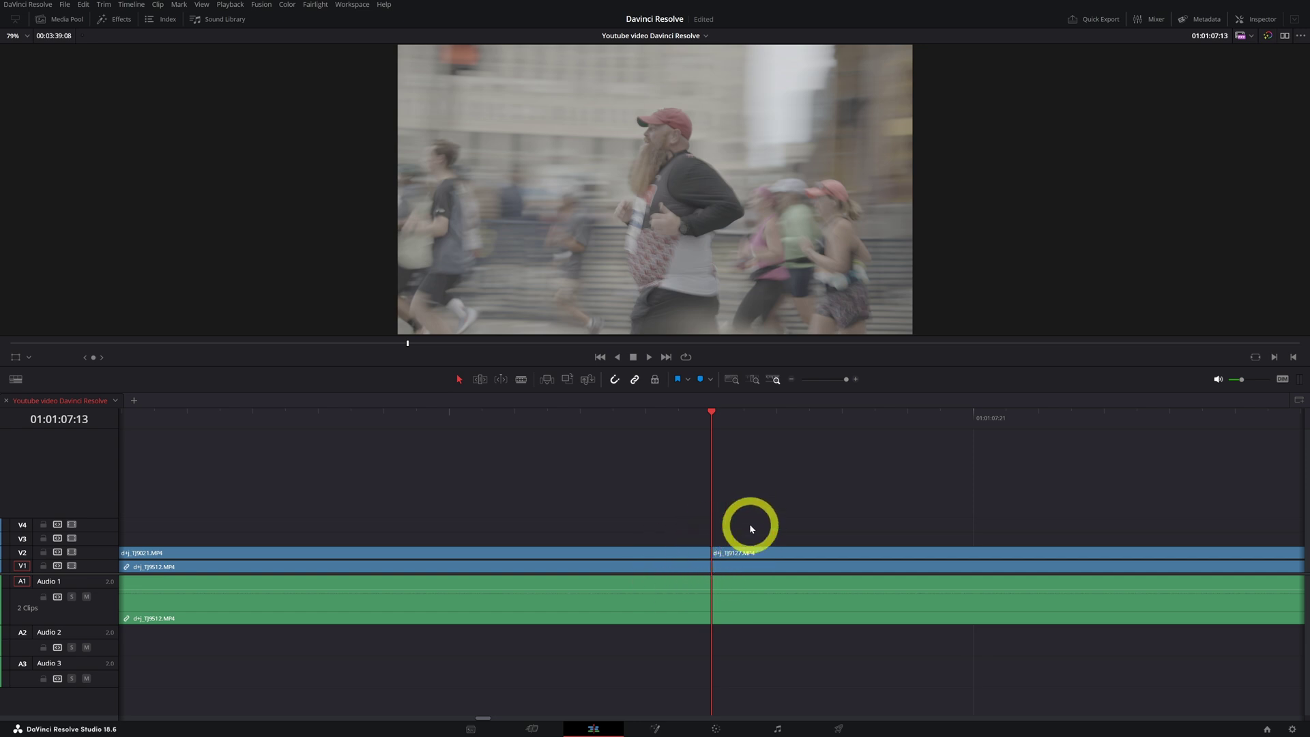
# Fit the sequence in the timeline, select TJ9021, and toggle V2 video to check the talking head underneath
pyautogui.click(755, 379)
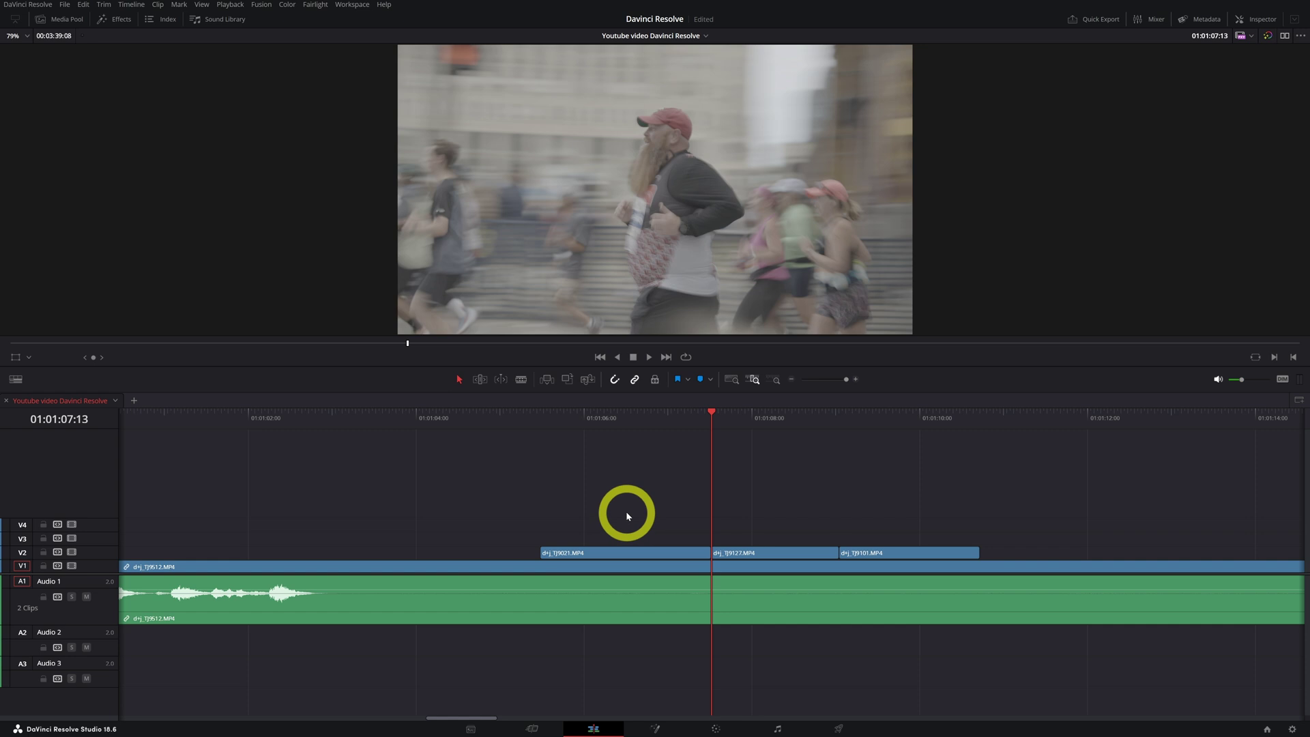
pyautogui.click(732, 379)
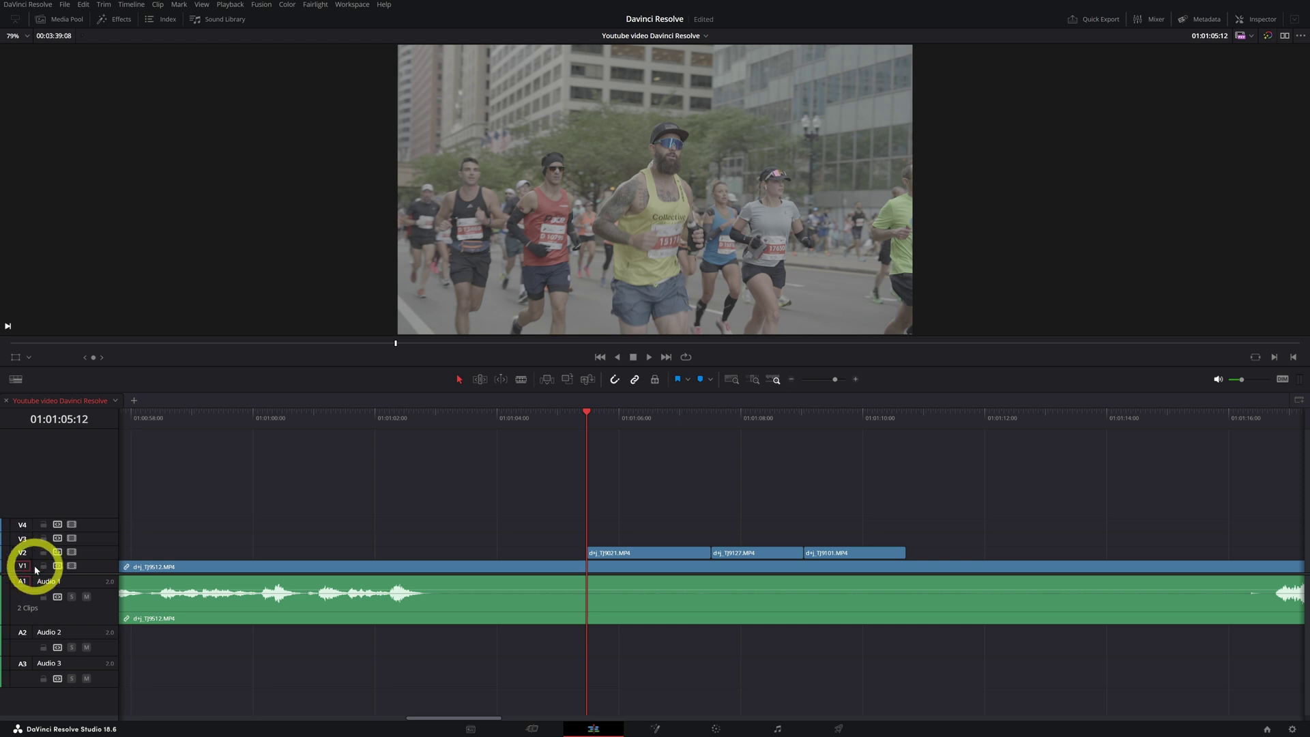
pyautogui.click(566, 427)
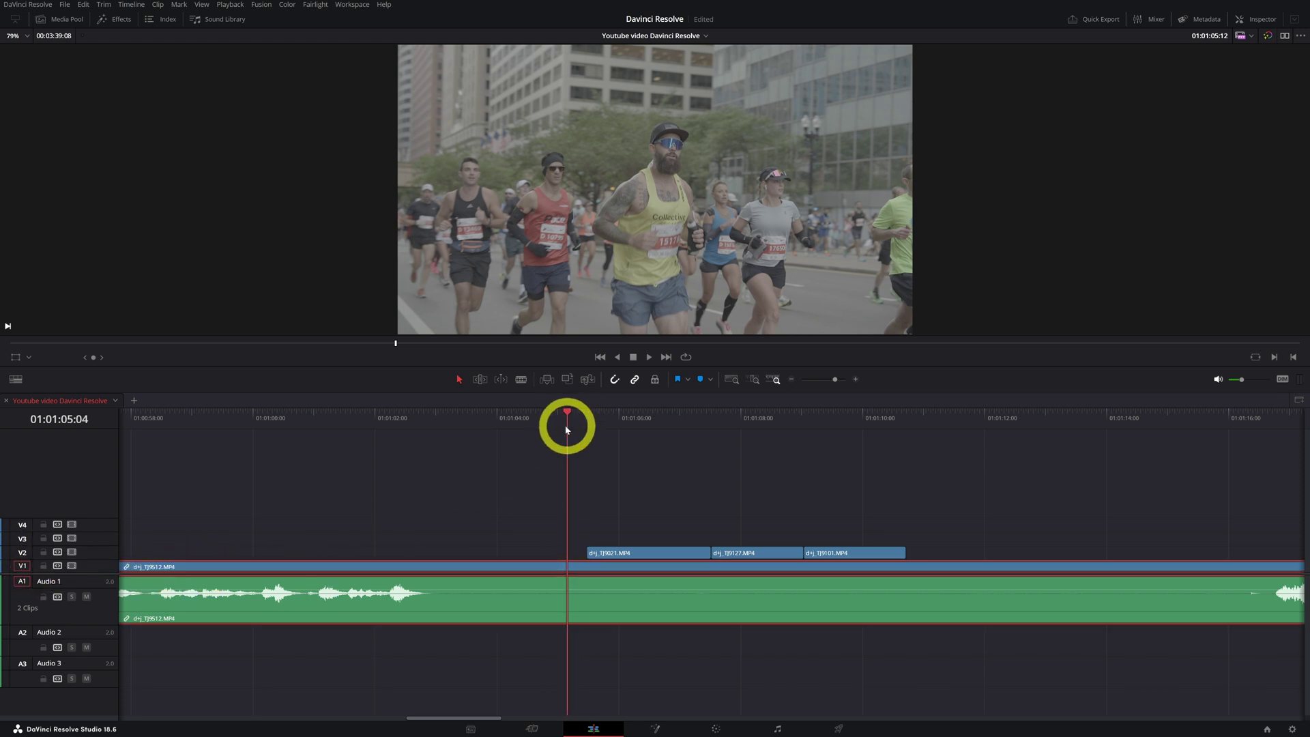
pyautogui.moveTo(566, 427); pyautogui.dragTo(549, 431)
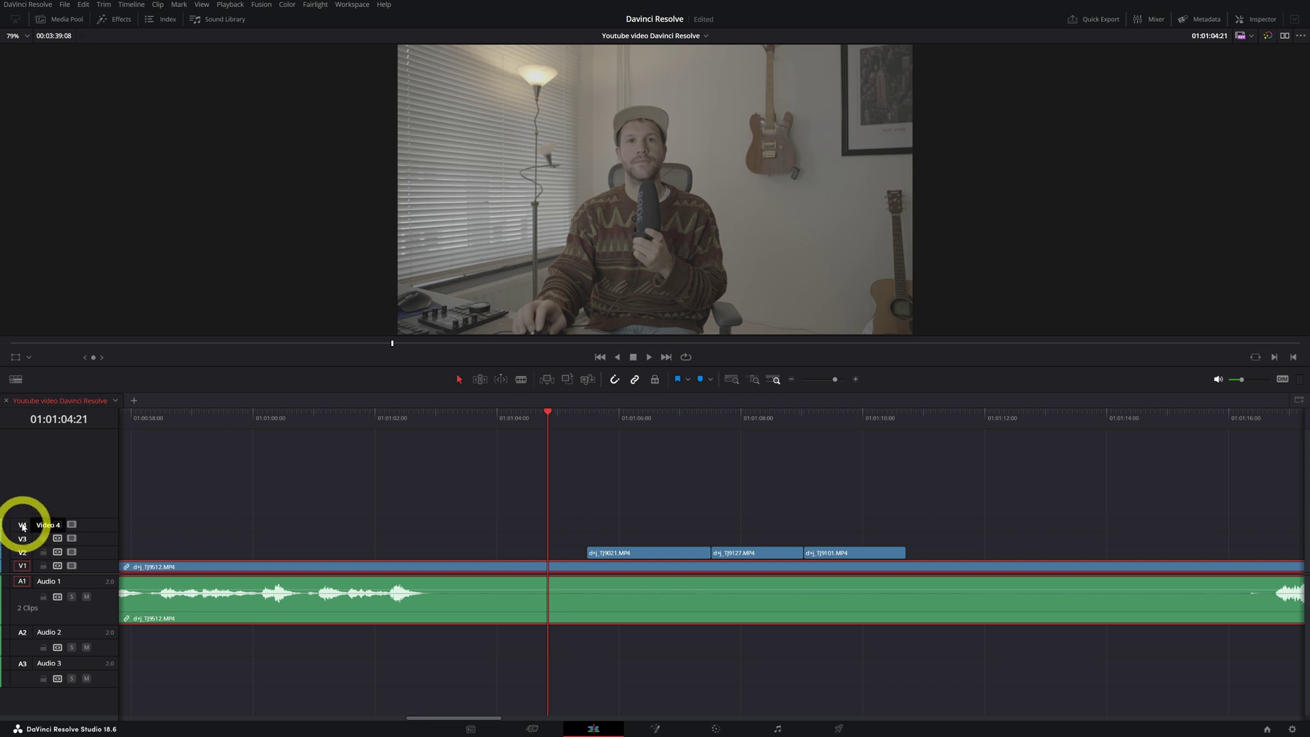
pyautogui.moveTo(577, 428); pyautogui.dragTo(597, 424)
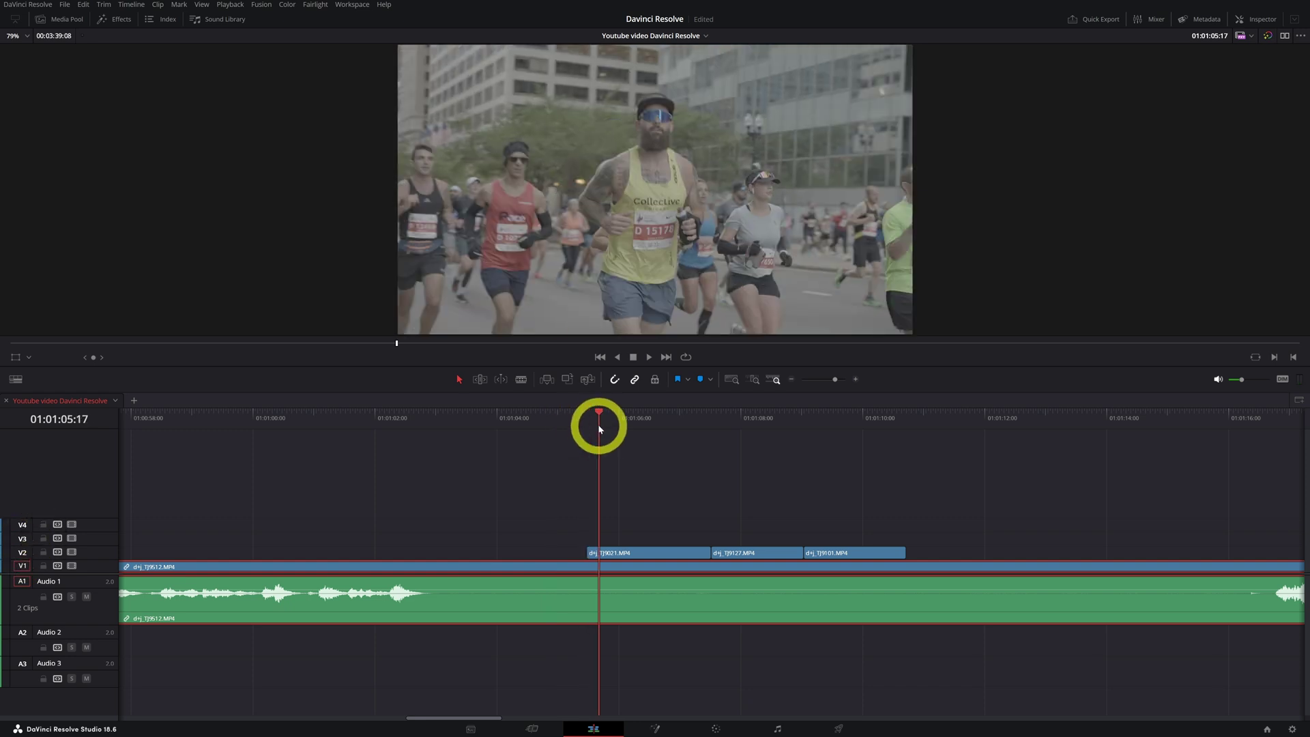
pyautogui.click(630, 554)
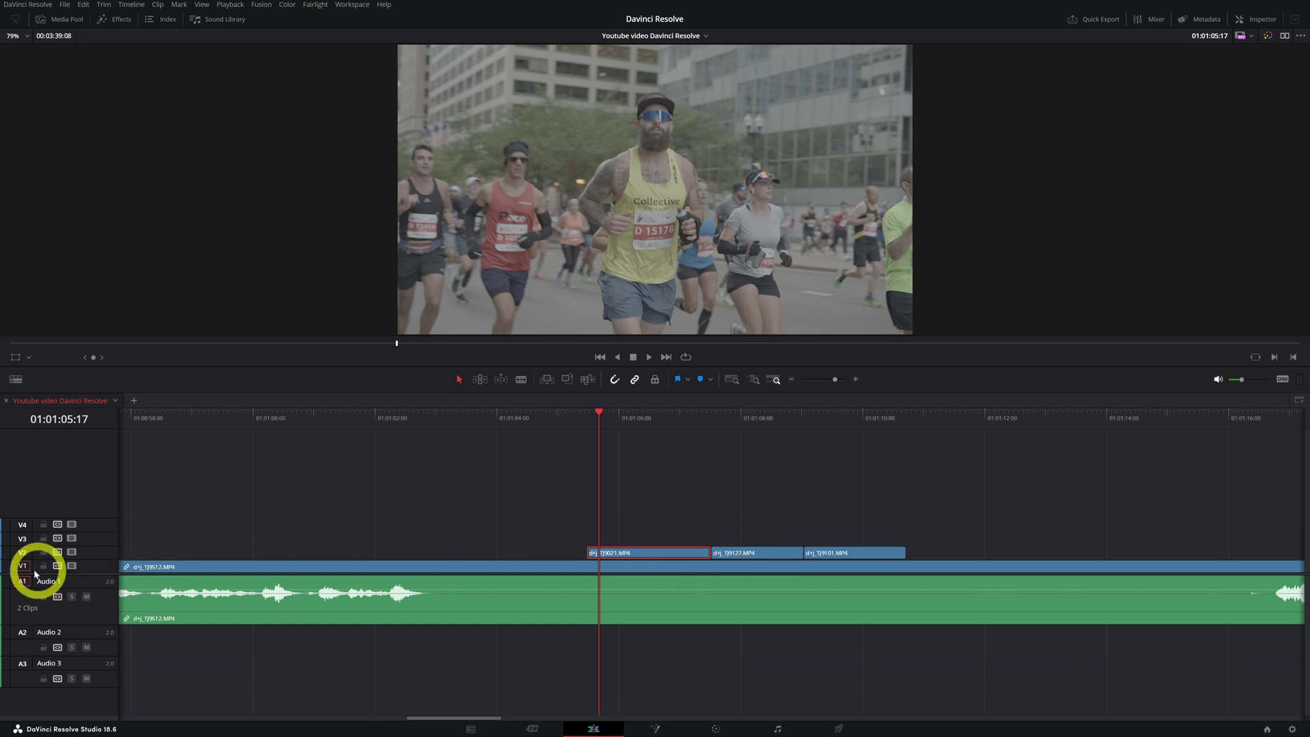
pyautogui.click(72, 554)
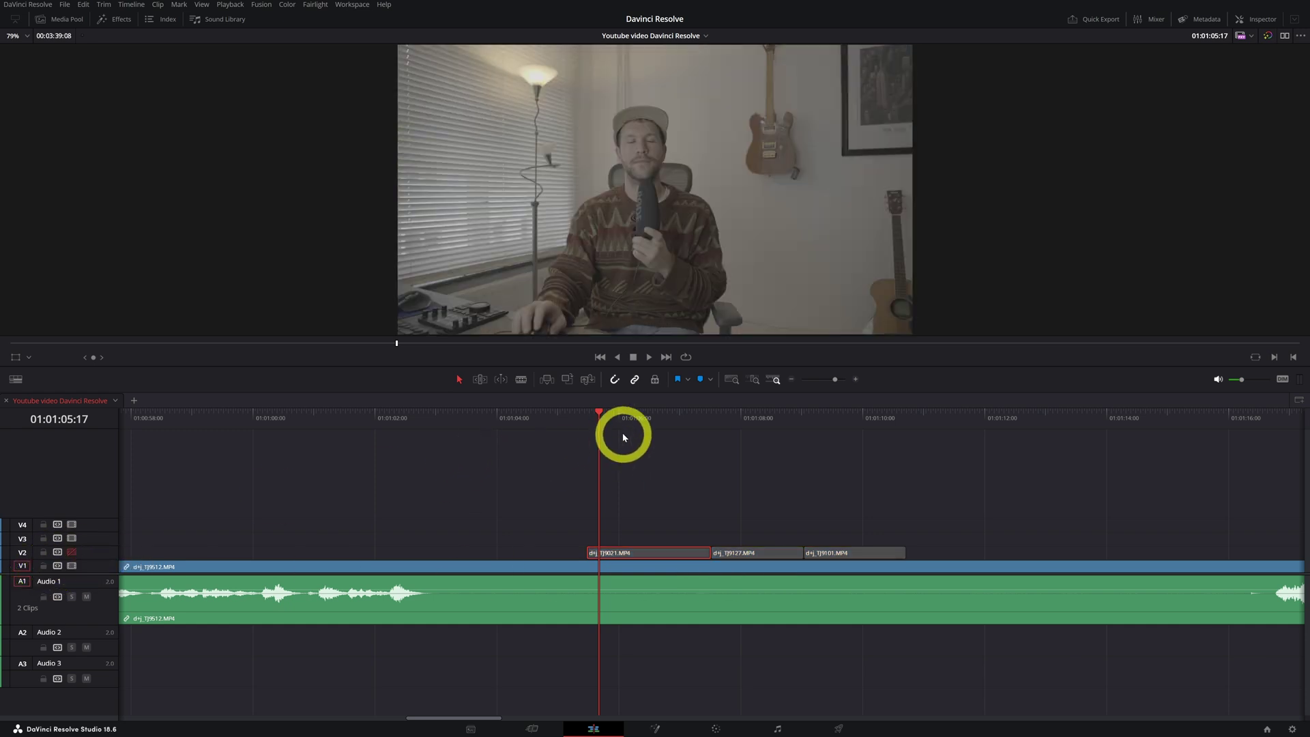
pyautogui.moveTo(635, 426); pyautogui.dragTo(585, 444)
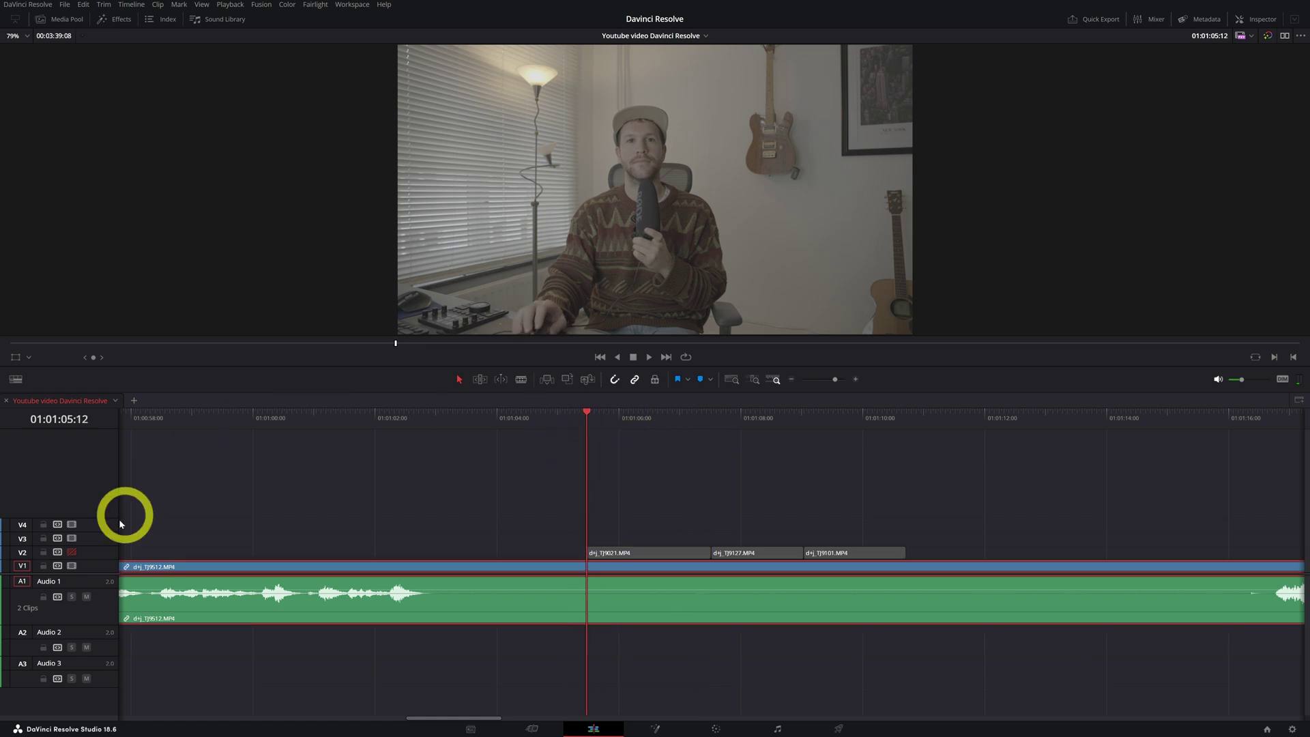
pyautogui.click(72, 553)
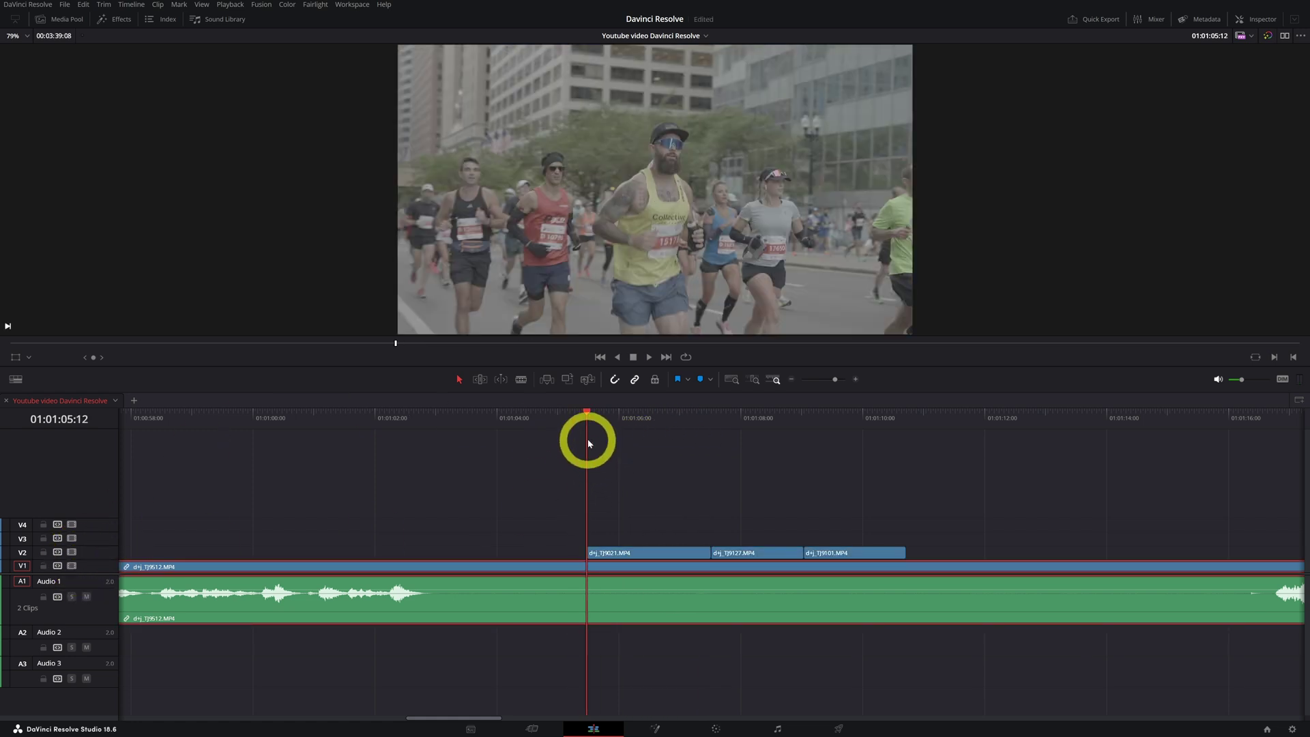
pyautogui.moveTo(587, 439)
pyautogui.mouseDown()
pyautogui.moveTo(655, 432)
pyautogui.moveTo(591, 438)
pyautogui.mouseUp()
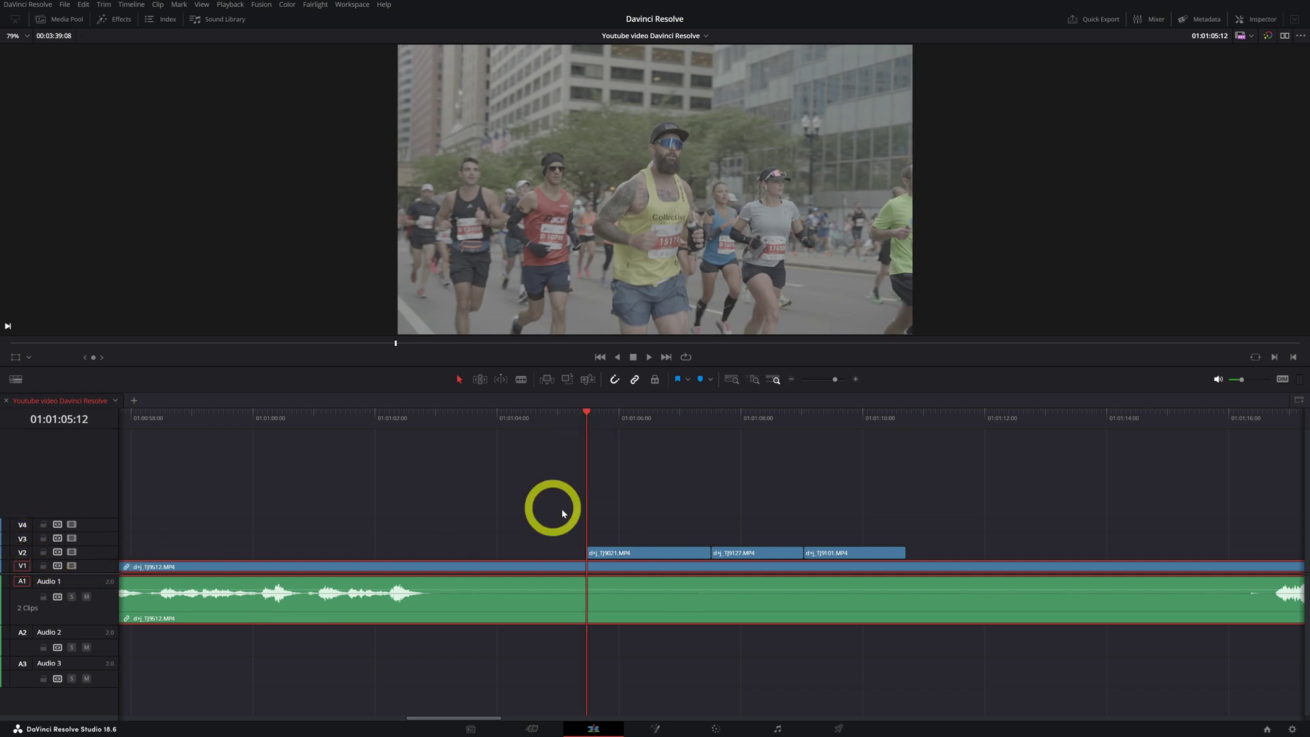
# Move TJ9021 up to V4, disable V4 video, and park the playhead at 01:01:05:12
pyautogui.moveTo(630, 552); pyautogui.dragTo(627, 525)
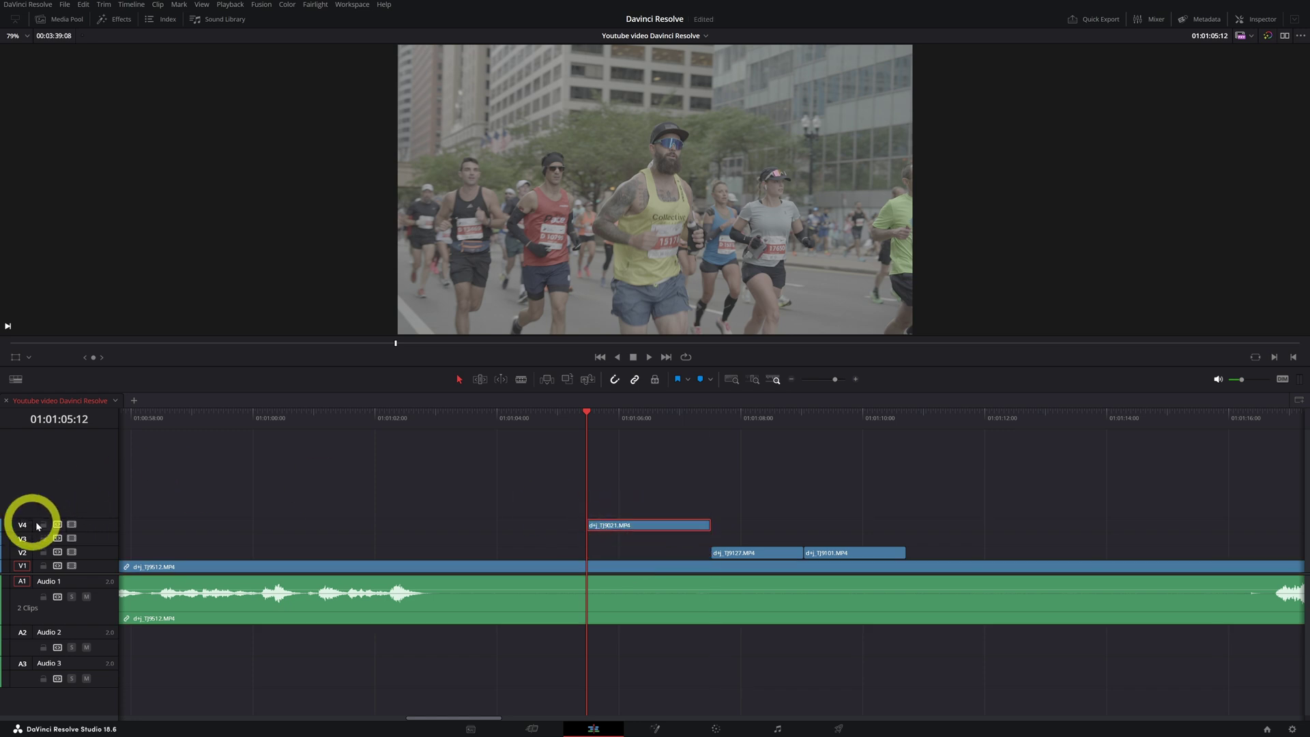
pyautogui.click(72, 524)
pyautogui.click(618, 422)
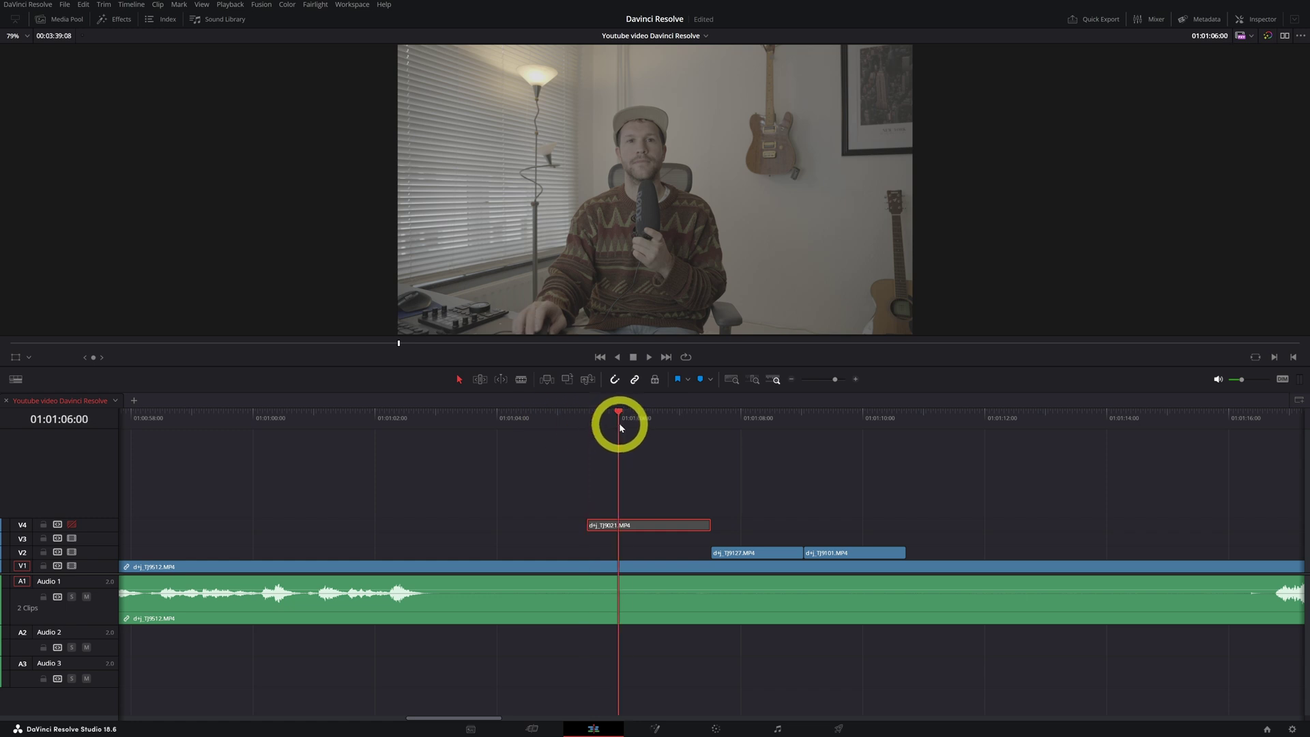
pyautogui.moveTo(619, 423); pyautogui.dragTo(587, 423)
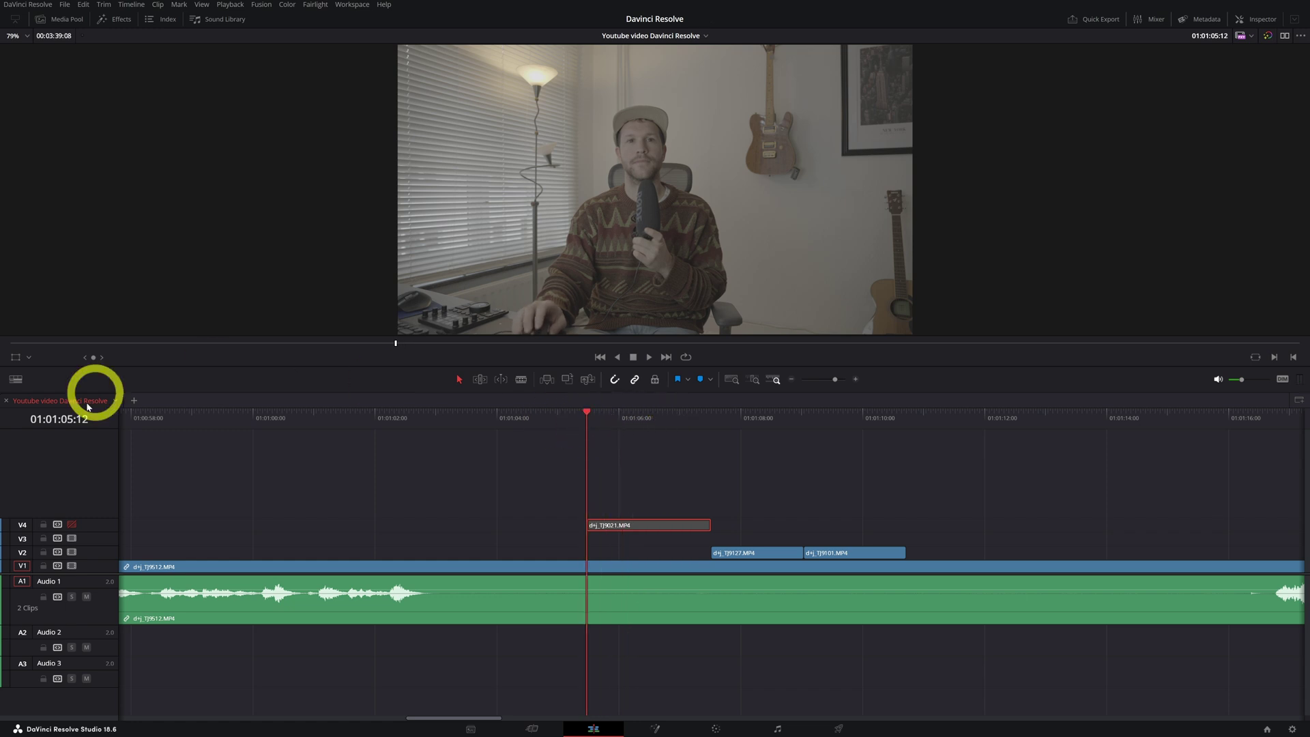
# Re-enable V4, then push the TJ9021 B-roll clip upward to add new video tracks up to V9
pyautogui.click(71, 526)
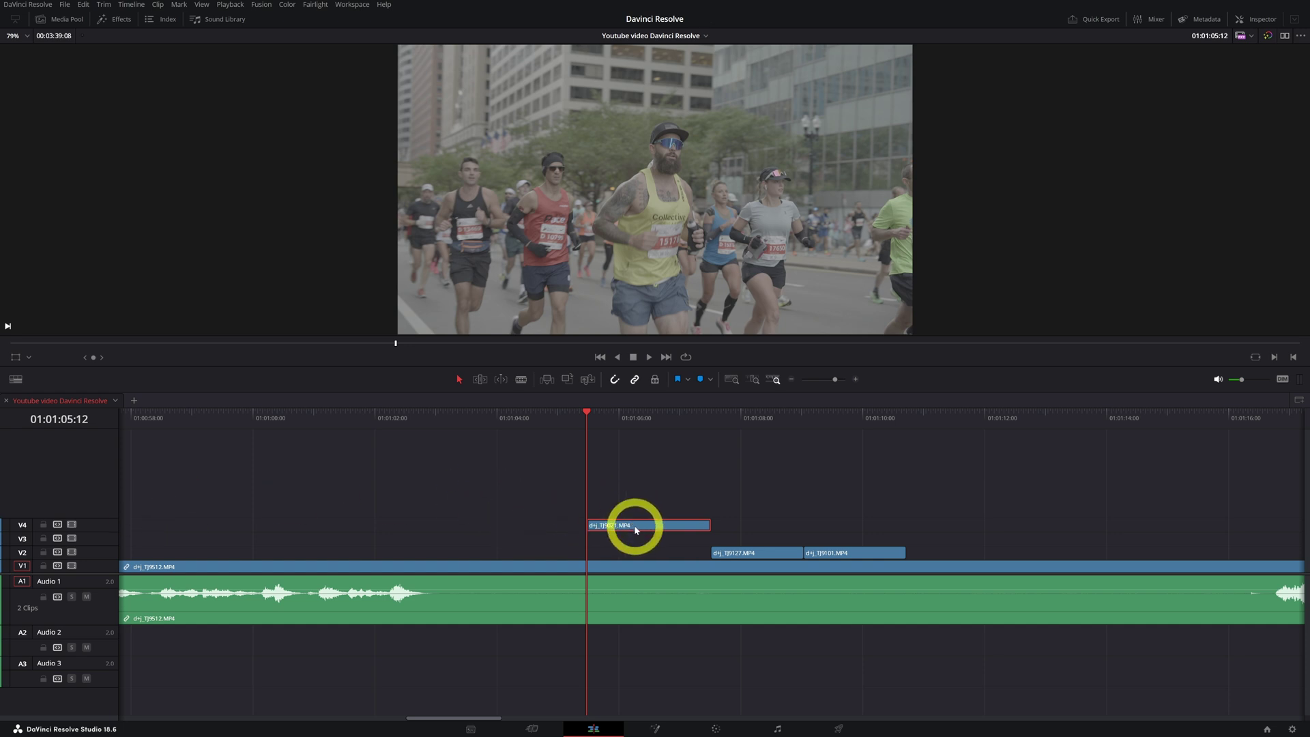
pyautogui.hotkey('alt', 'Up')
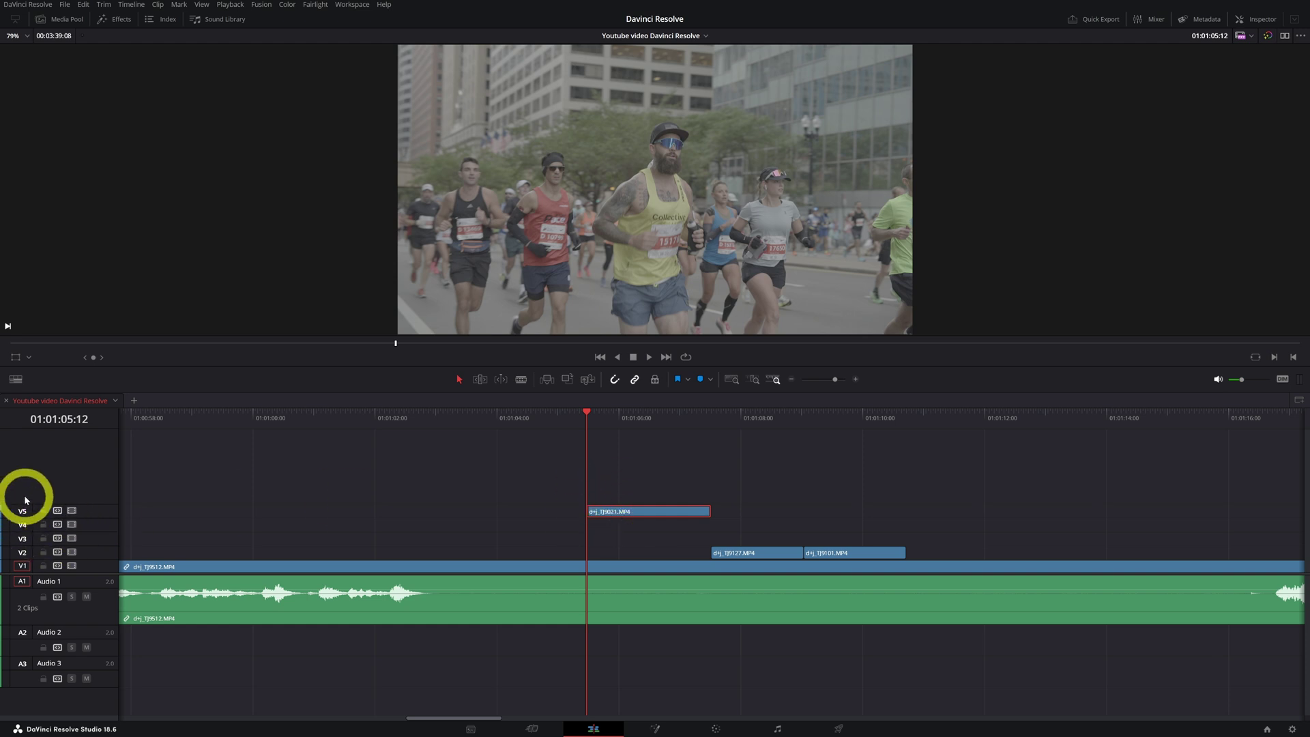
pyautogui.moveTo(626, 520); pyautogui.dragTo(632, 565)
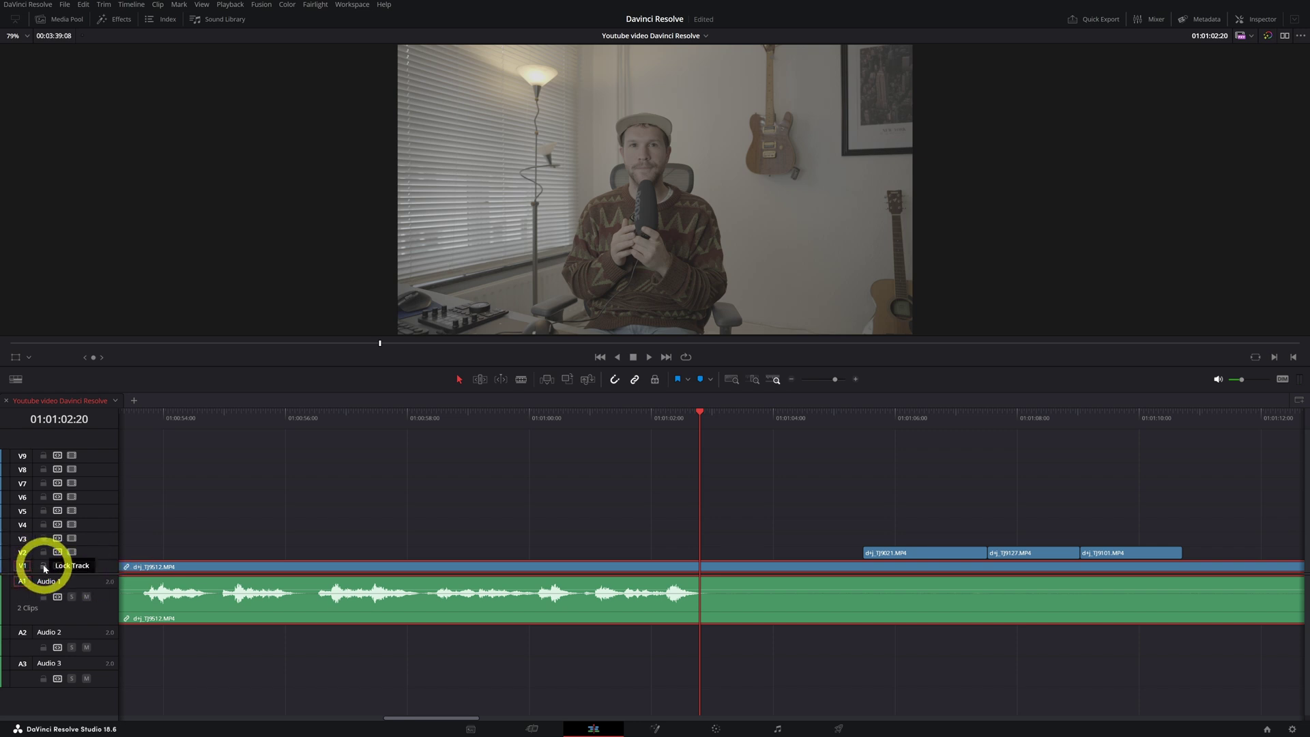
pyautogui.click(44, 567)
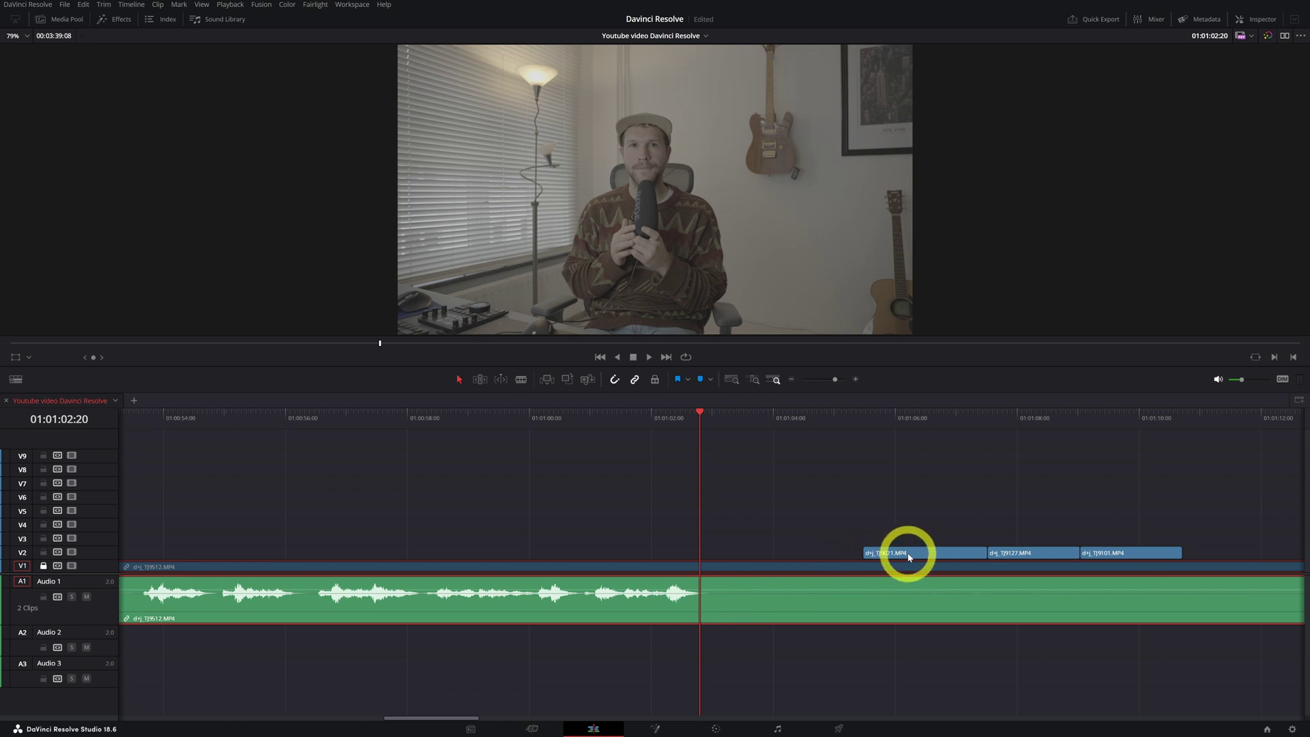
pyautogui.moveTo(908, 558); pyautogui.dragTo(593, 573)
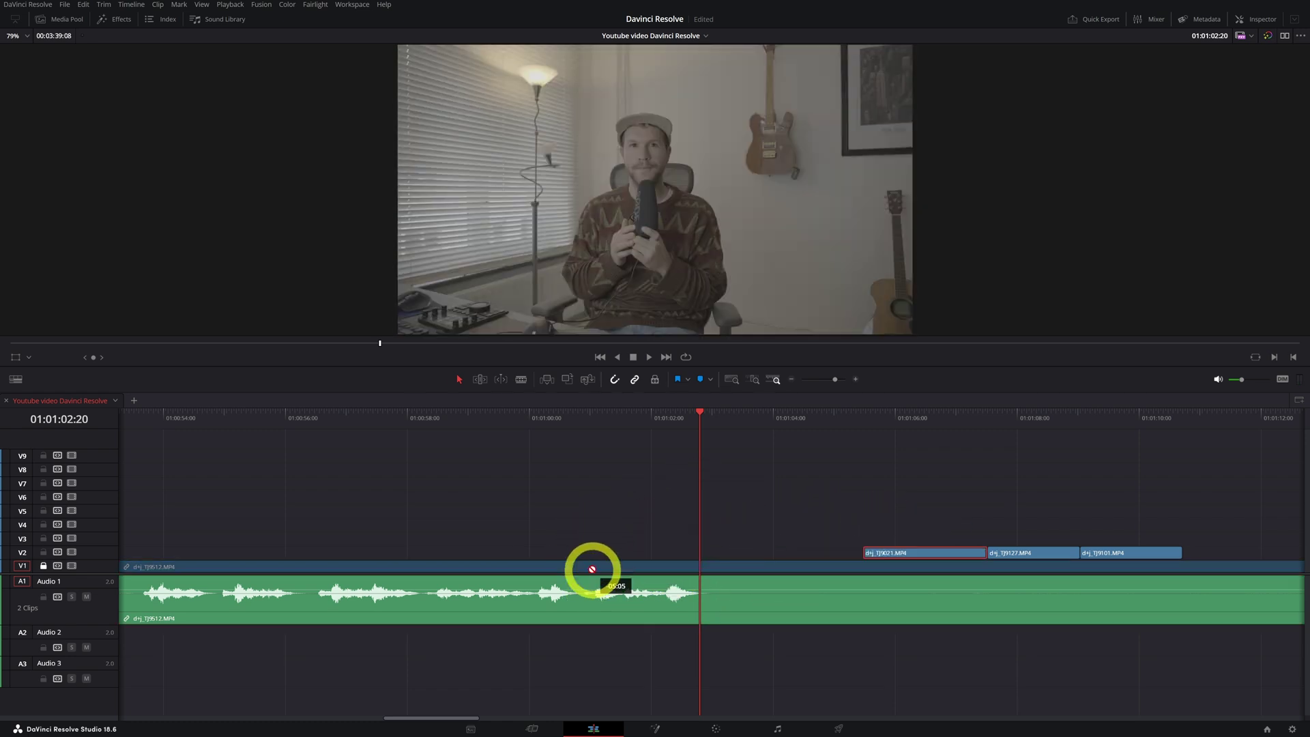
pyautogui.hotkey('ctrl', 'z')
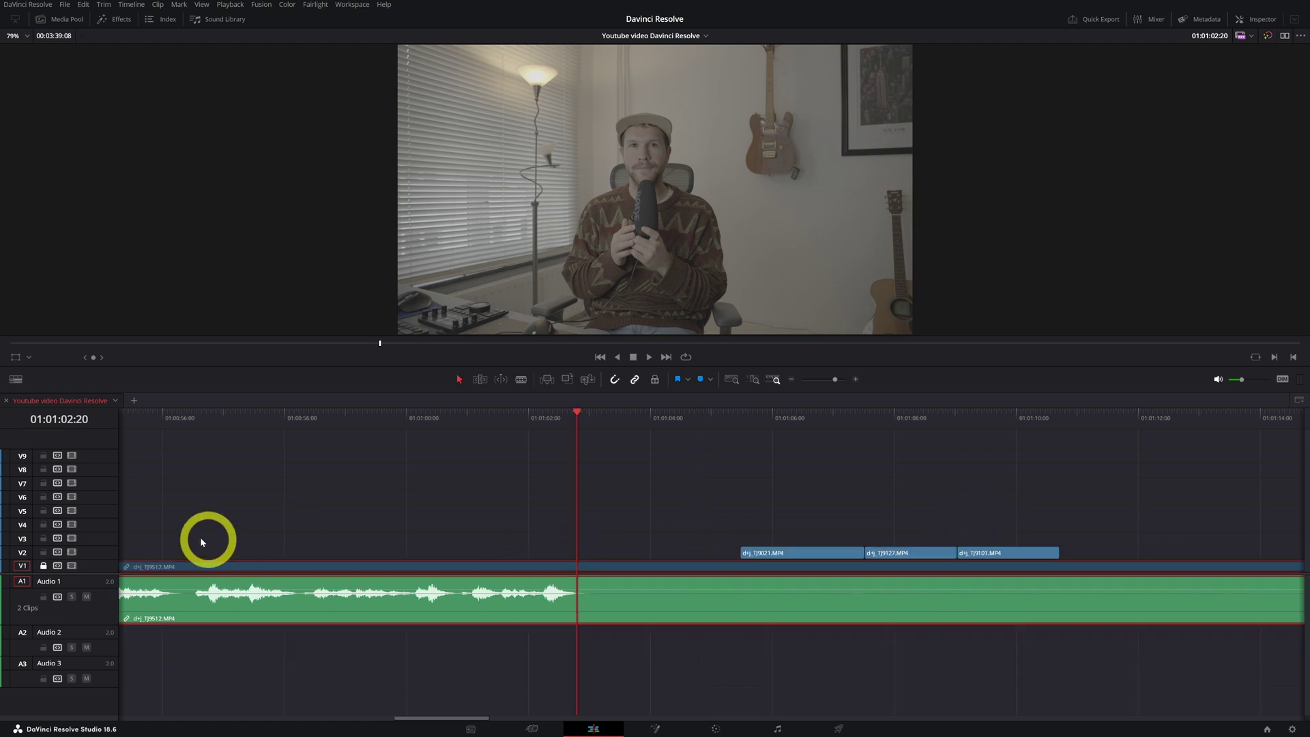
pyautogui.click(44, 568)
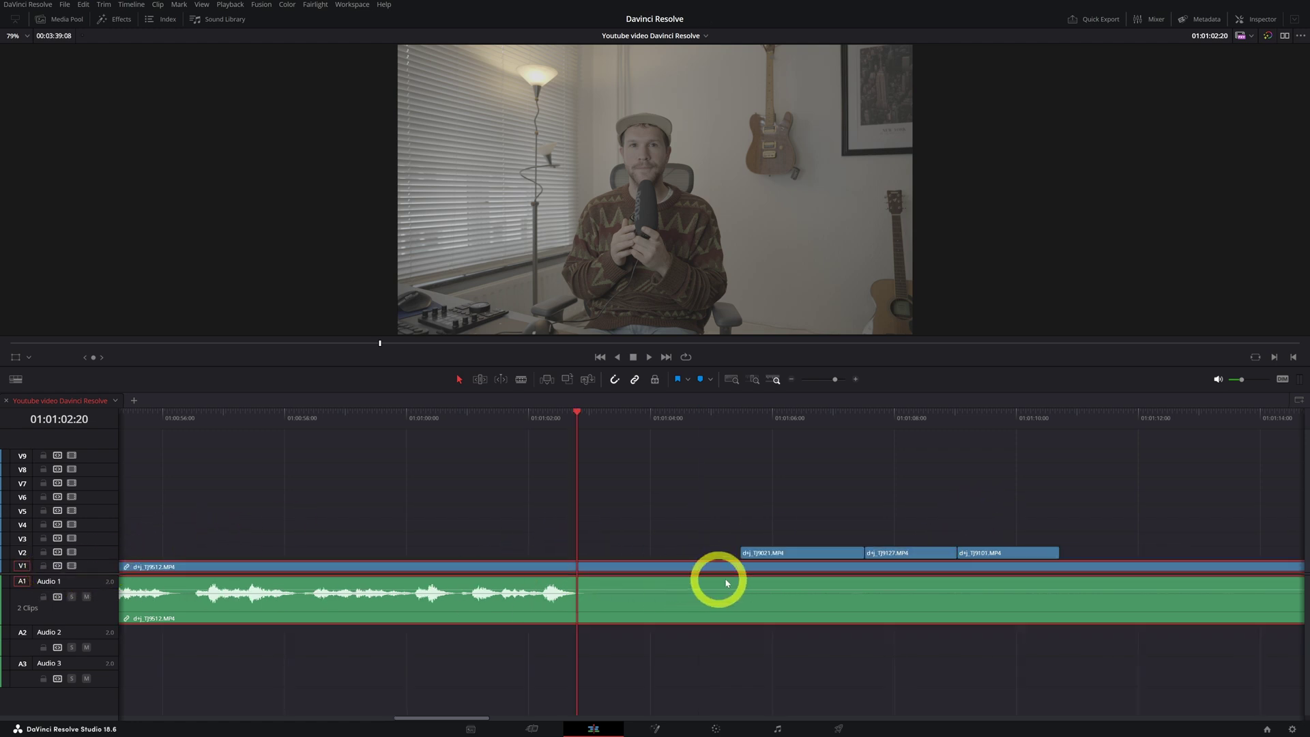
pyautogui.moveTo(786, 553); pyautogui.dragTo(88, 605)
# Move the talking-head clip onto V2/A2 and unlink its audio from the video
pyautogui.moveTo(621, 616)
pyautogui.mouseDown()
pyautogui.moveTo(622, 637)
pyautogui.moveTo(622, 593)
pyautogui.mouseUp()
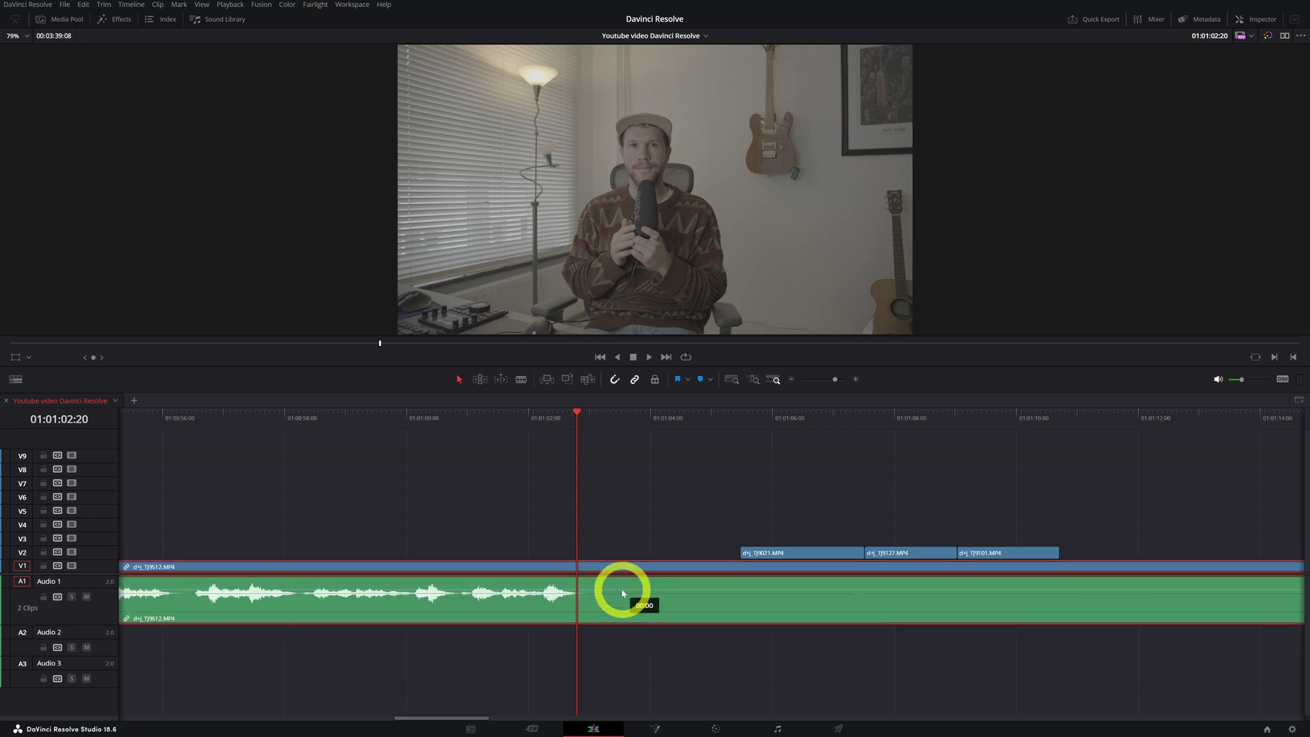
pyautogui.rightClick(593, 614)
pyautogui.click(623, 512)
# Drag the interview audio downward to add Audio 4, 5 and 6
pyautogui.click(579, 609)
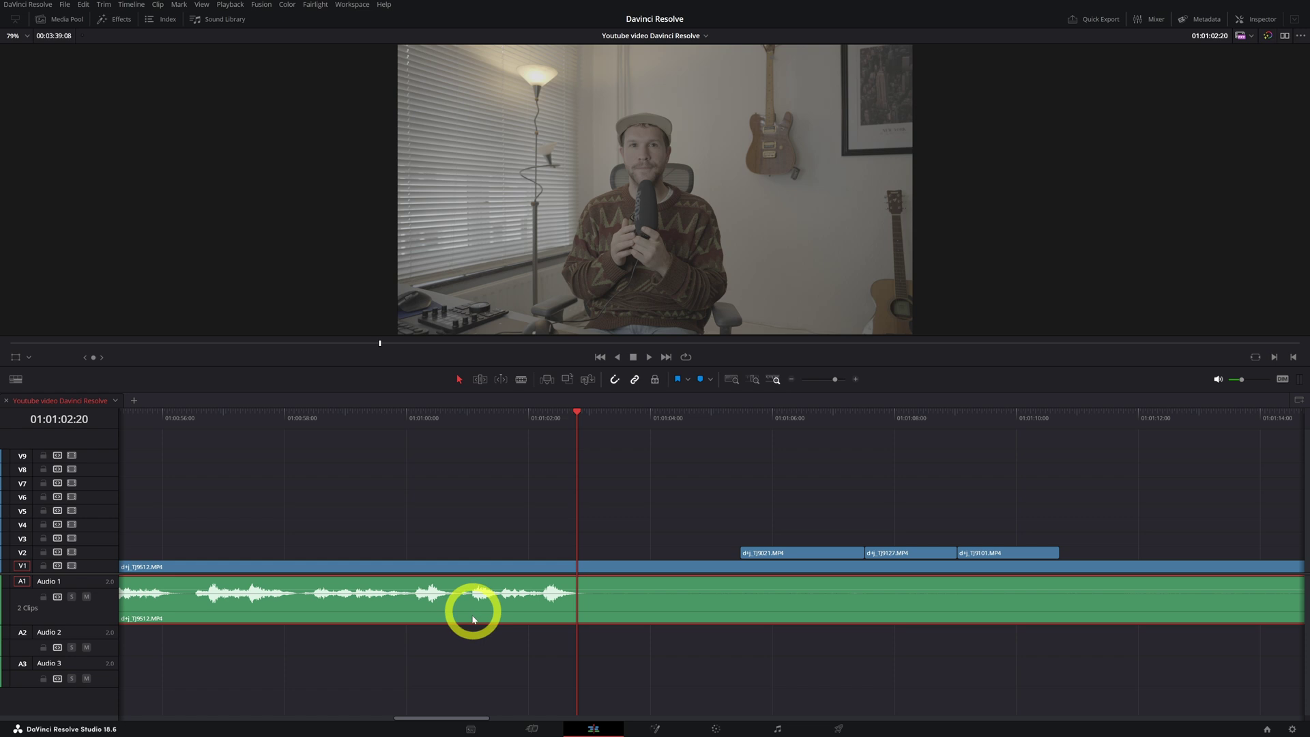
pyautogui.moveTo(472, 618); pyautogui.dragTo(455, 682)
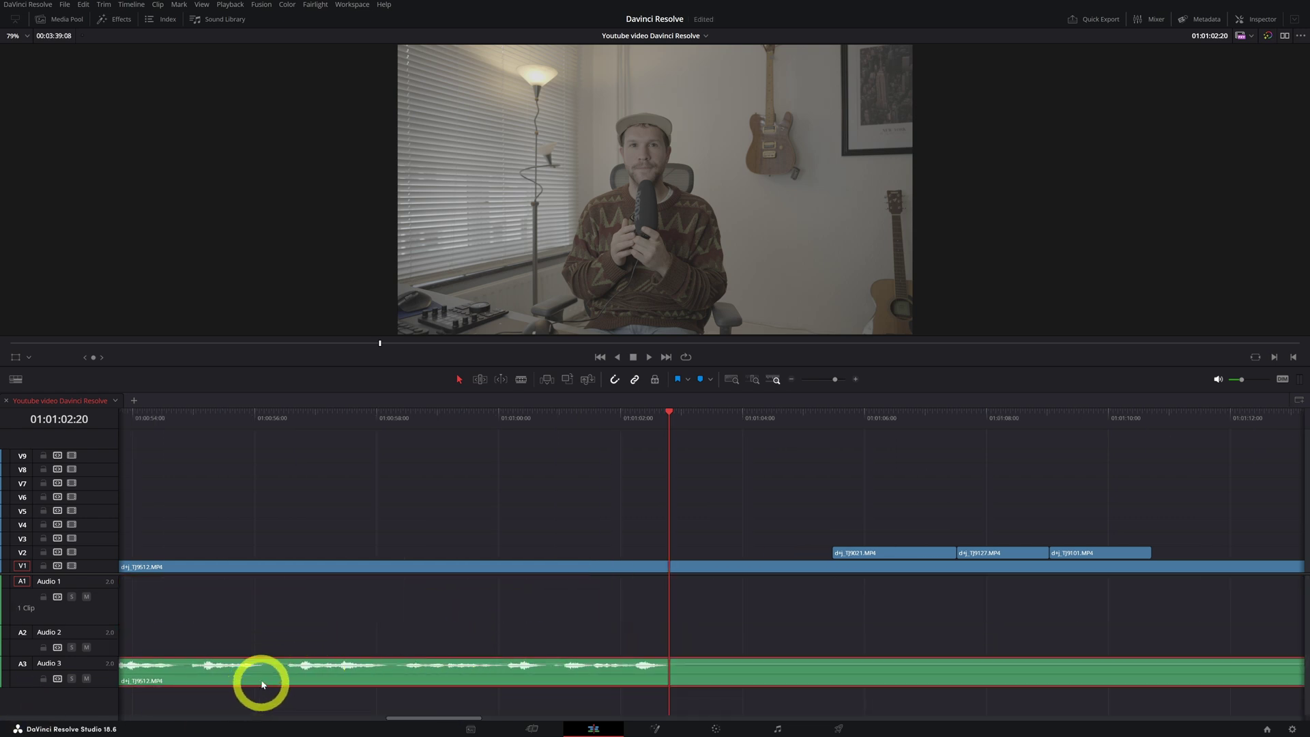
pyautogui.moveTo(262, 684); pyautogui.dragTo(257, 689)
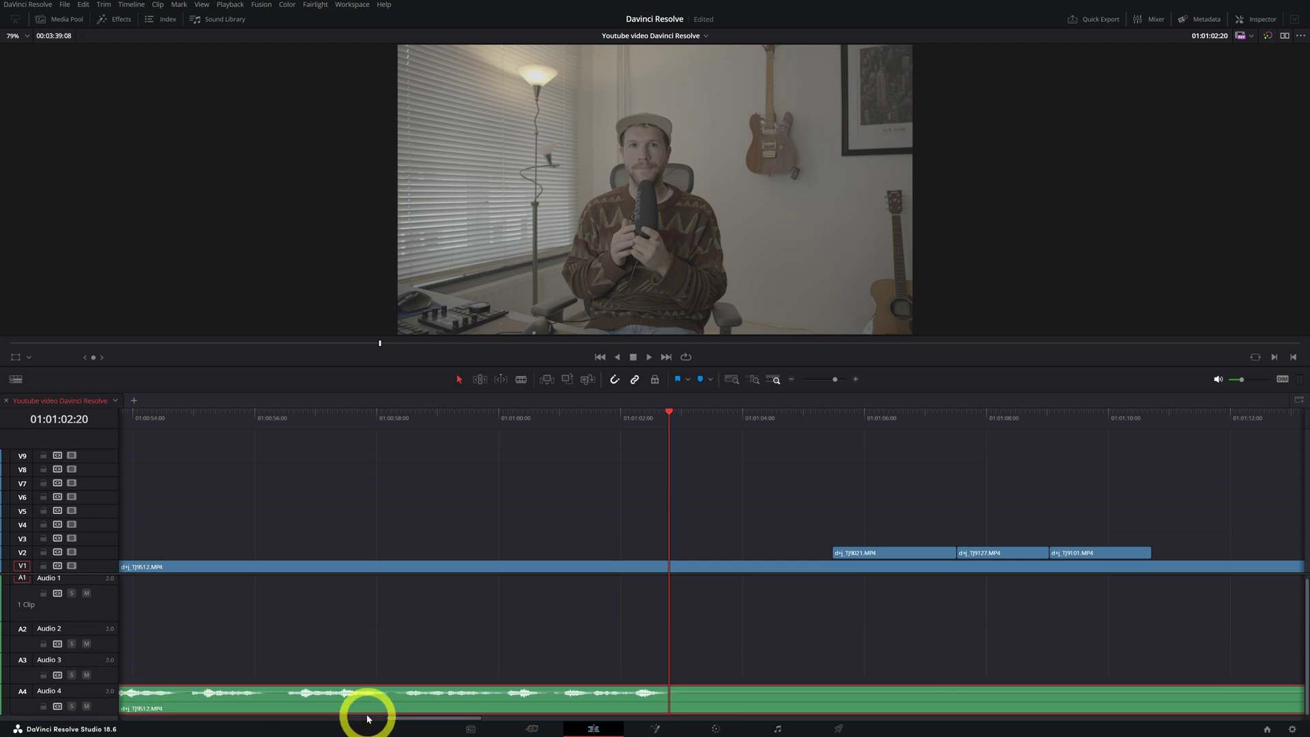
pyautogui.moveTo(366, 718); pyautogui.dragTo(163, 508)
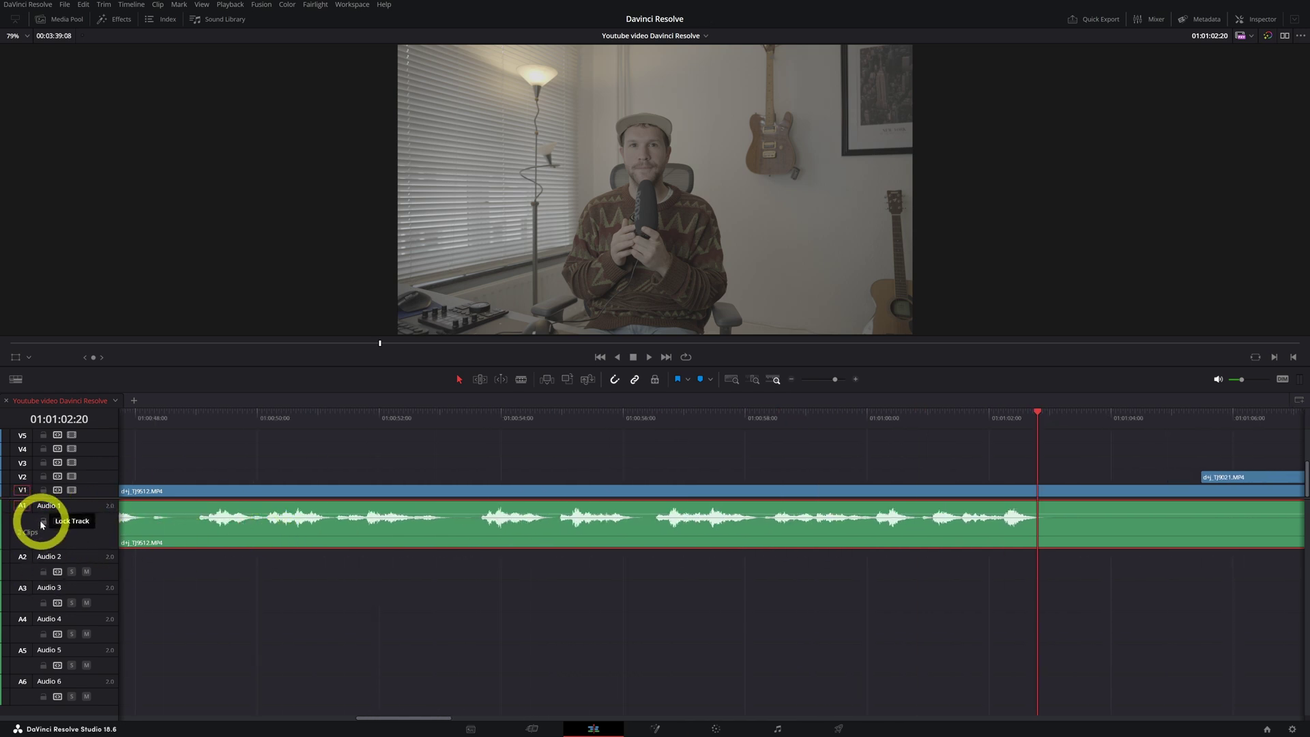